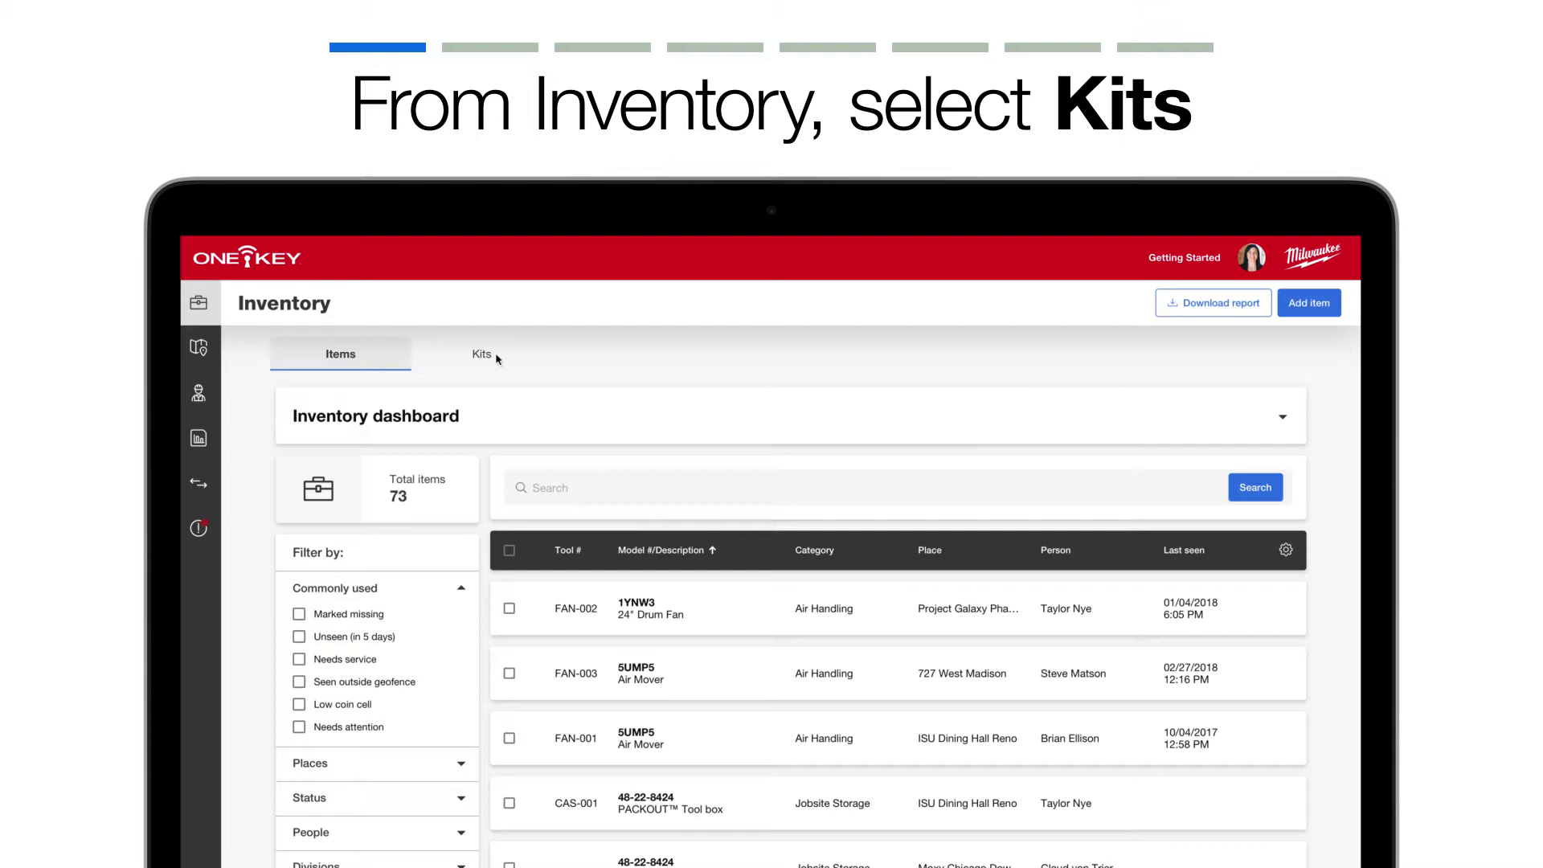
# - Open a blank Add new kit form from Inventory's Kits section
pyautogui.click(492, 355)
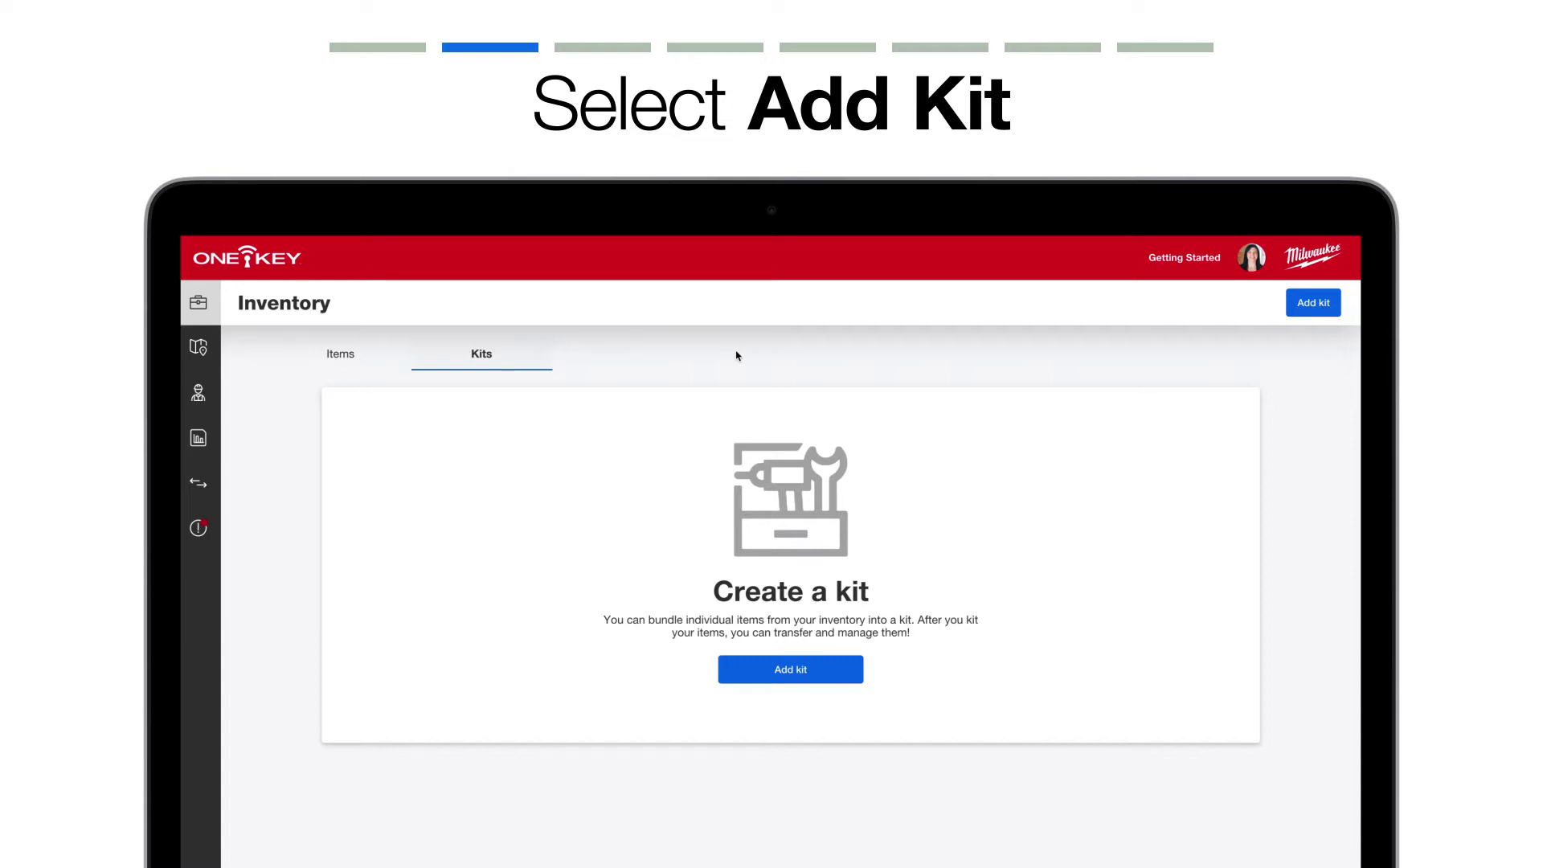
pyautogui.click(803, 676)
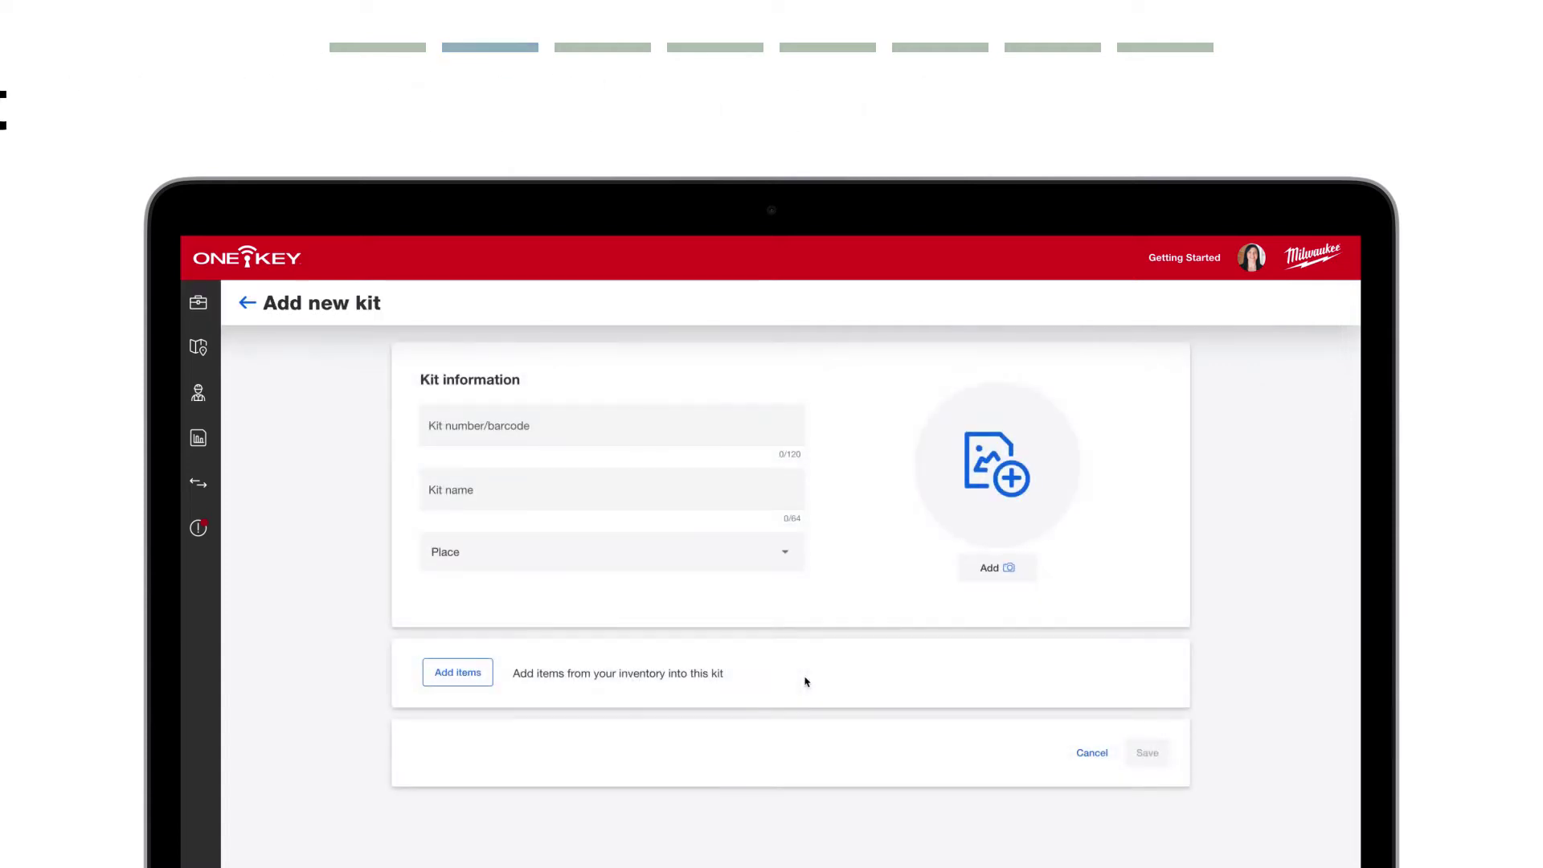
# - Enter kit number 9567, name Rough In, and place Moxy Chicago Downtown
pyautogui.click(667, 422)
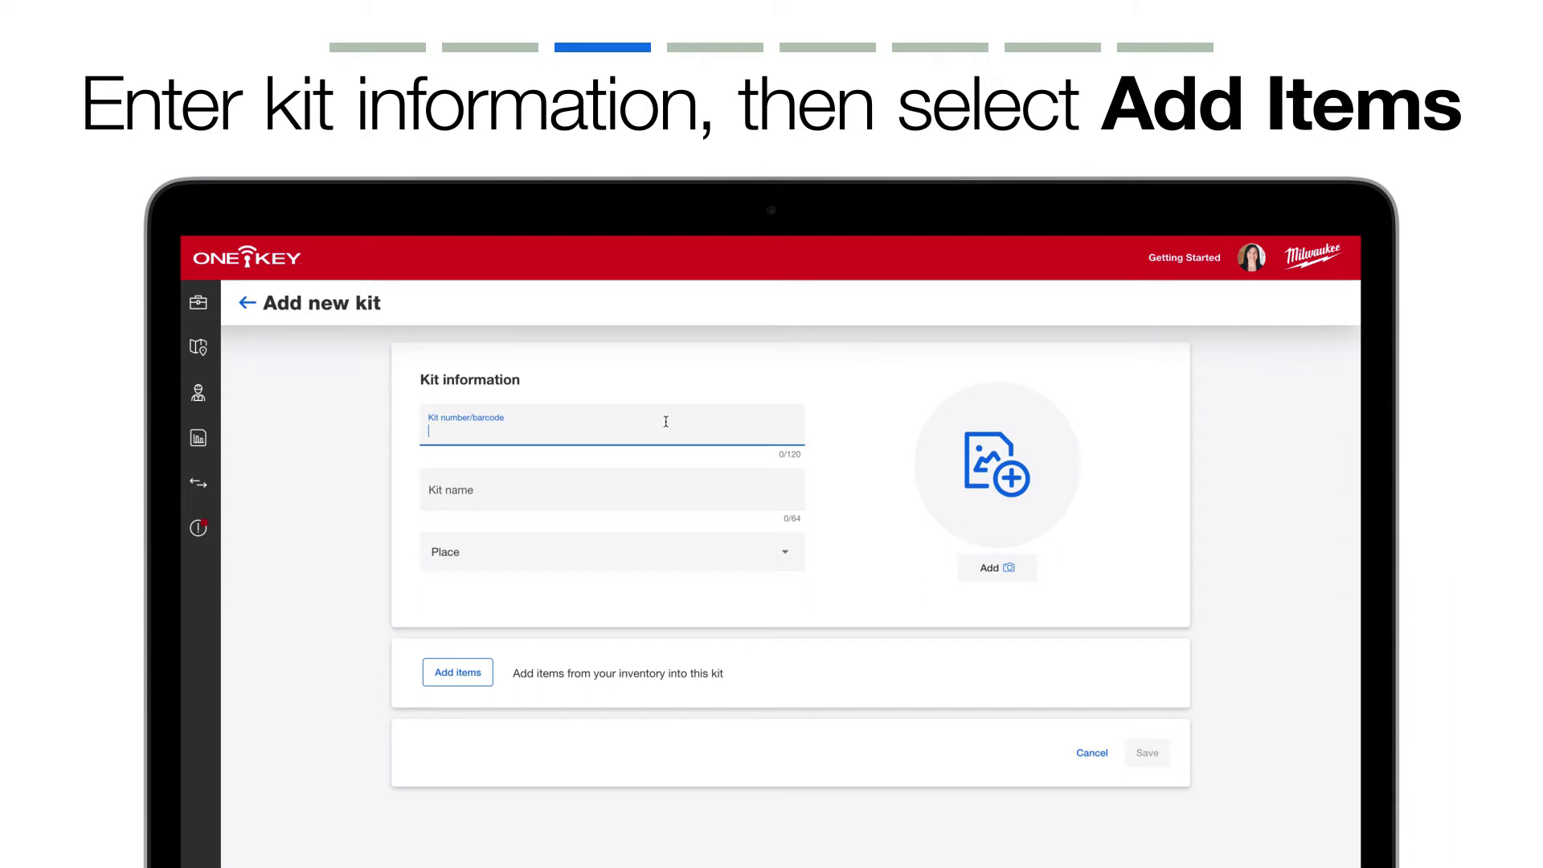
pyautogui.write('9567')
pyautogui.click(675, 484)
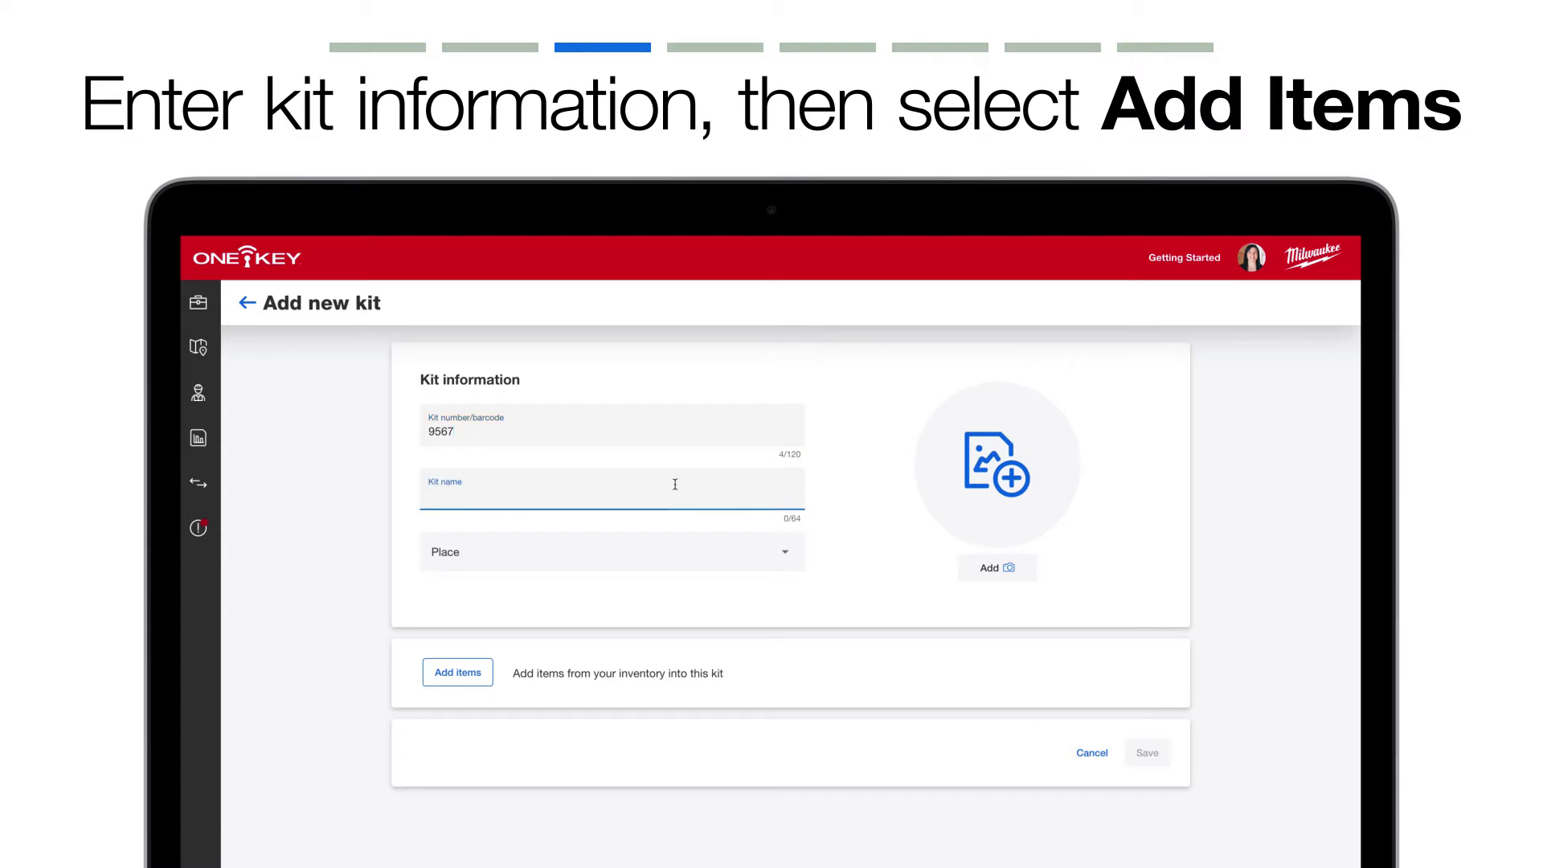
pyautogui.write('Rough In')
pyautogui.click(689, 554)
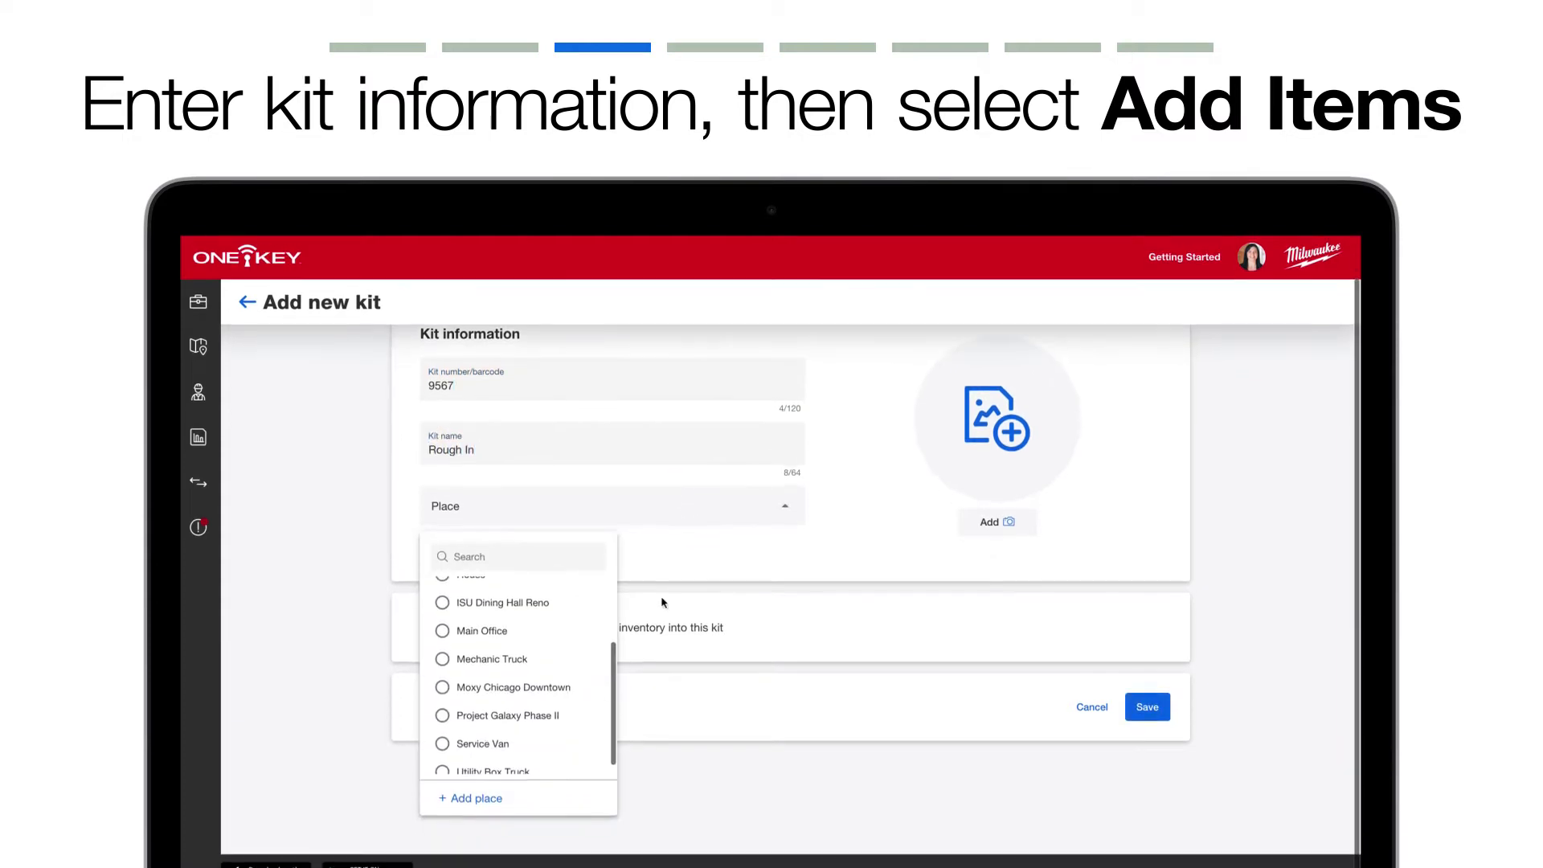
pyautogui.click(463, 688)
# - Add job box.jpg as the kit photo, zoomed out in the crop area
pyautogui.click(997, 523)
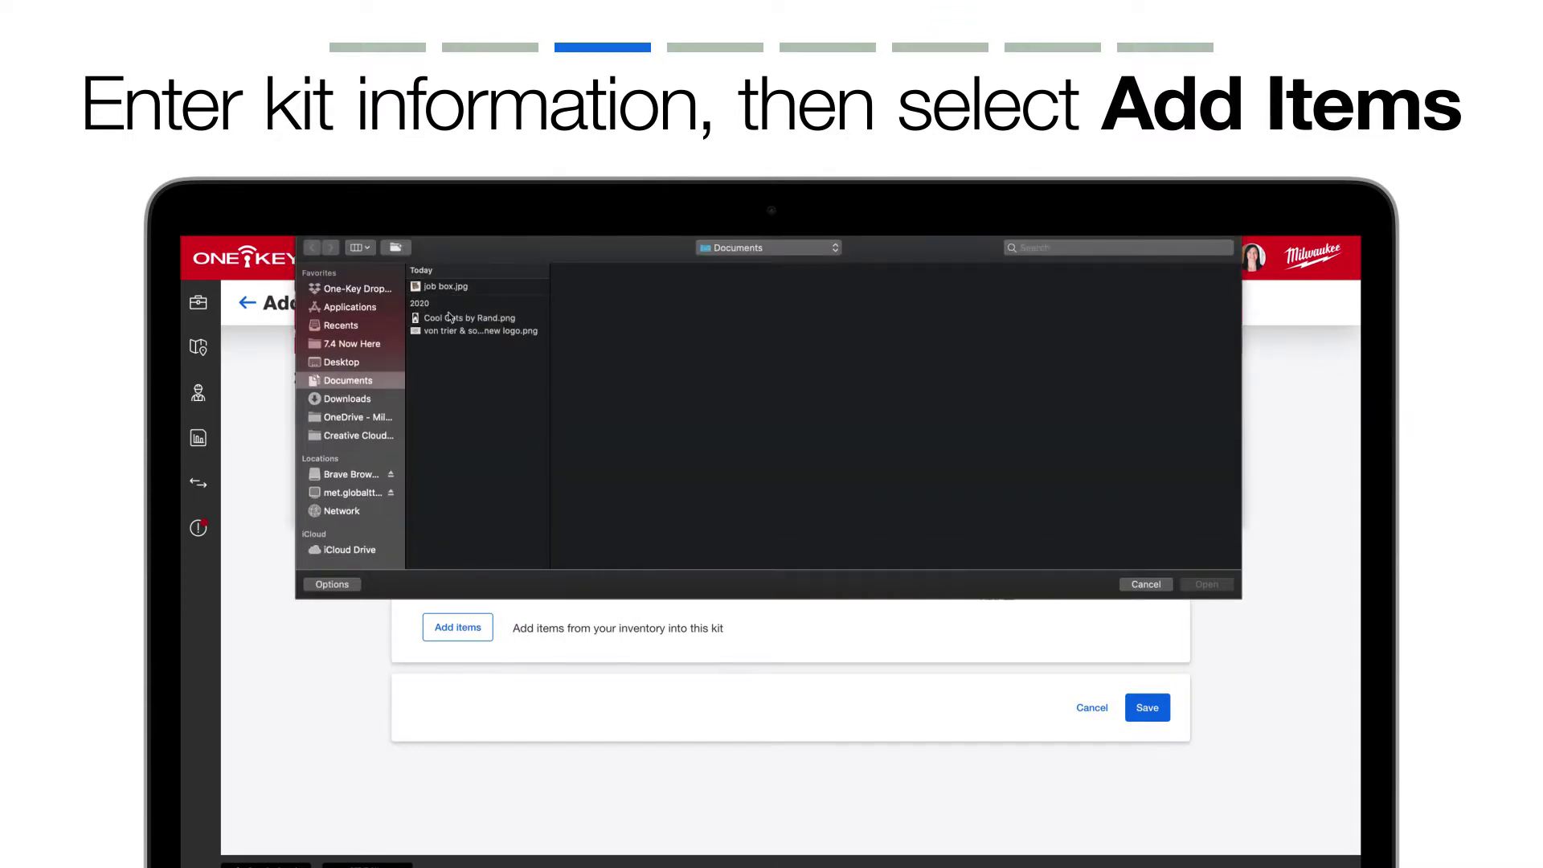
pyautogui.click(447, 287)
pyautogui.press('Return')
pyautogui.click(637, 777)
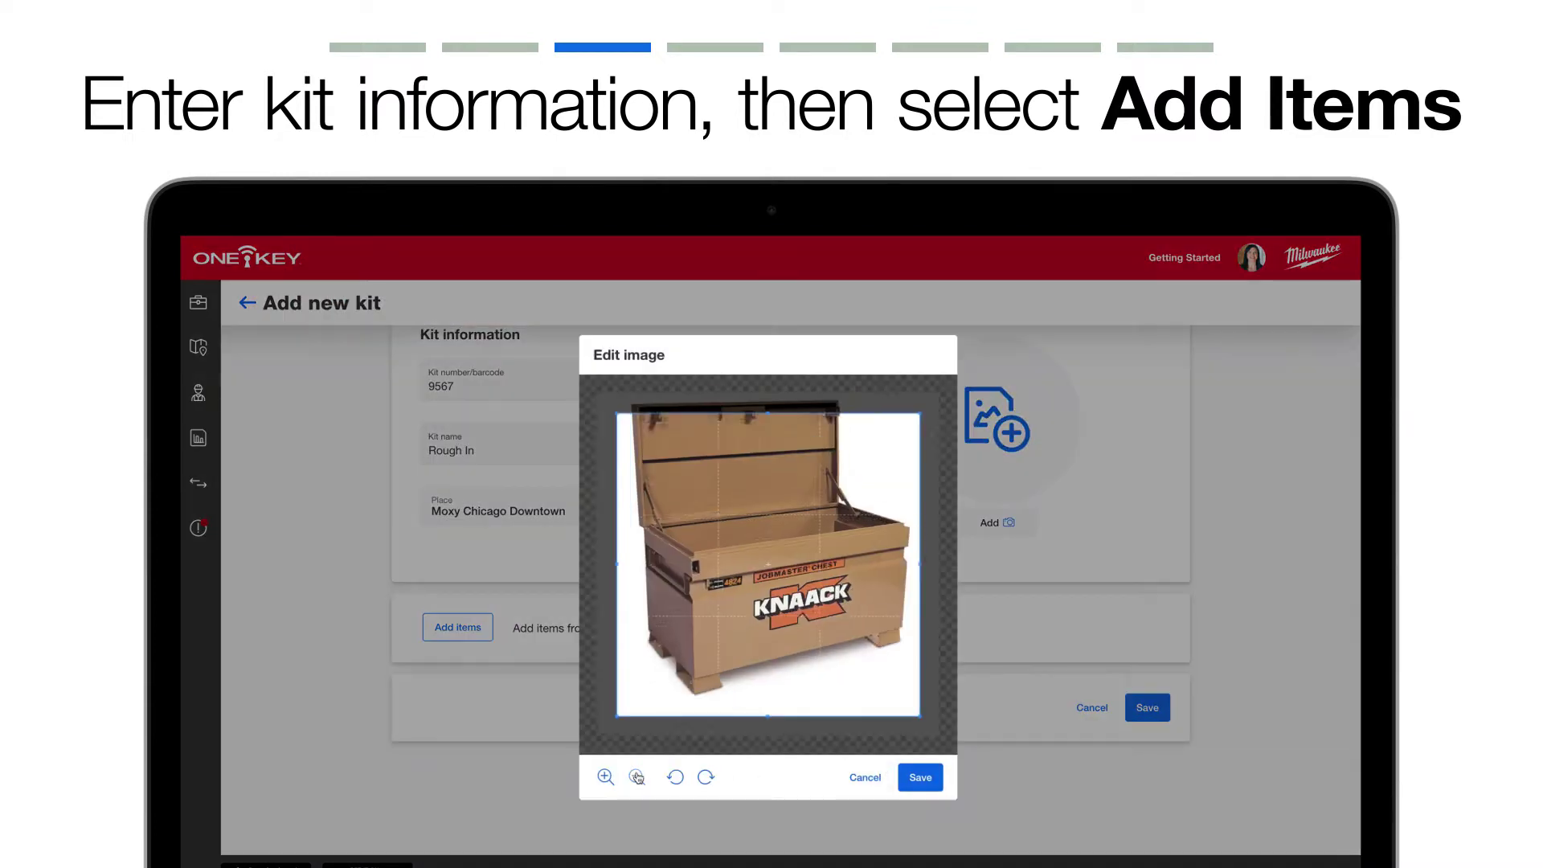
pyautogui.click(924, 778)
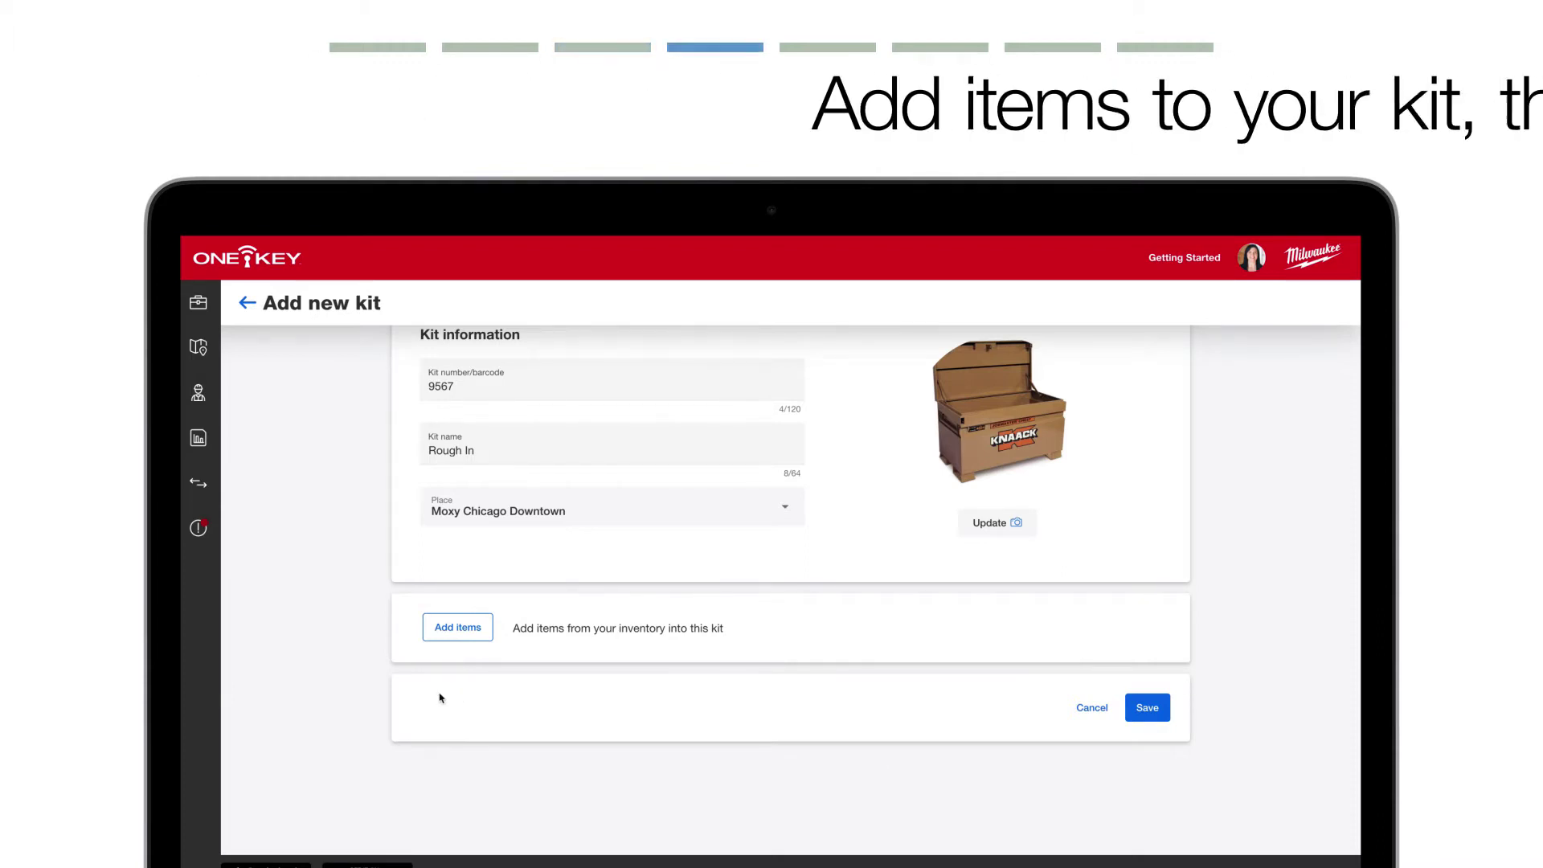
pyautogui.click(464, 635)
# - Add the impact driver, Sawzall, vacuum, drill driver and hammer drill to the kit, then save
pyautogui.click(345, 582)
pyautogui.click(345, 751)
pyautogui.scroll(-2, 506, 569)
pyautogui.click(898, 778)
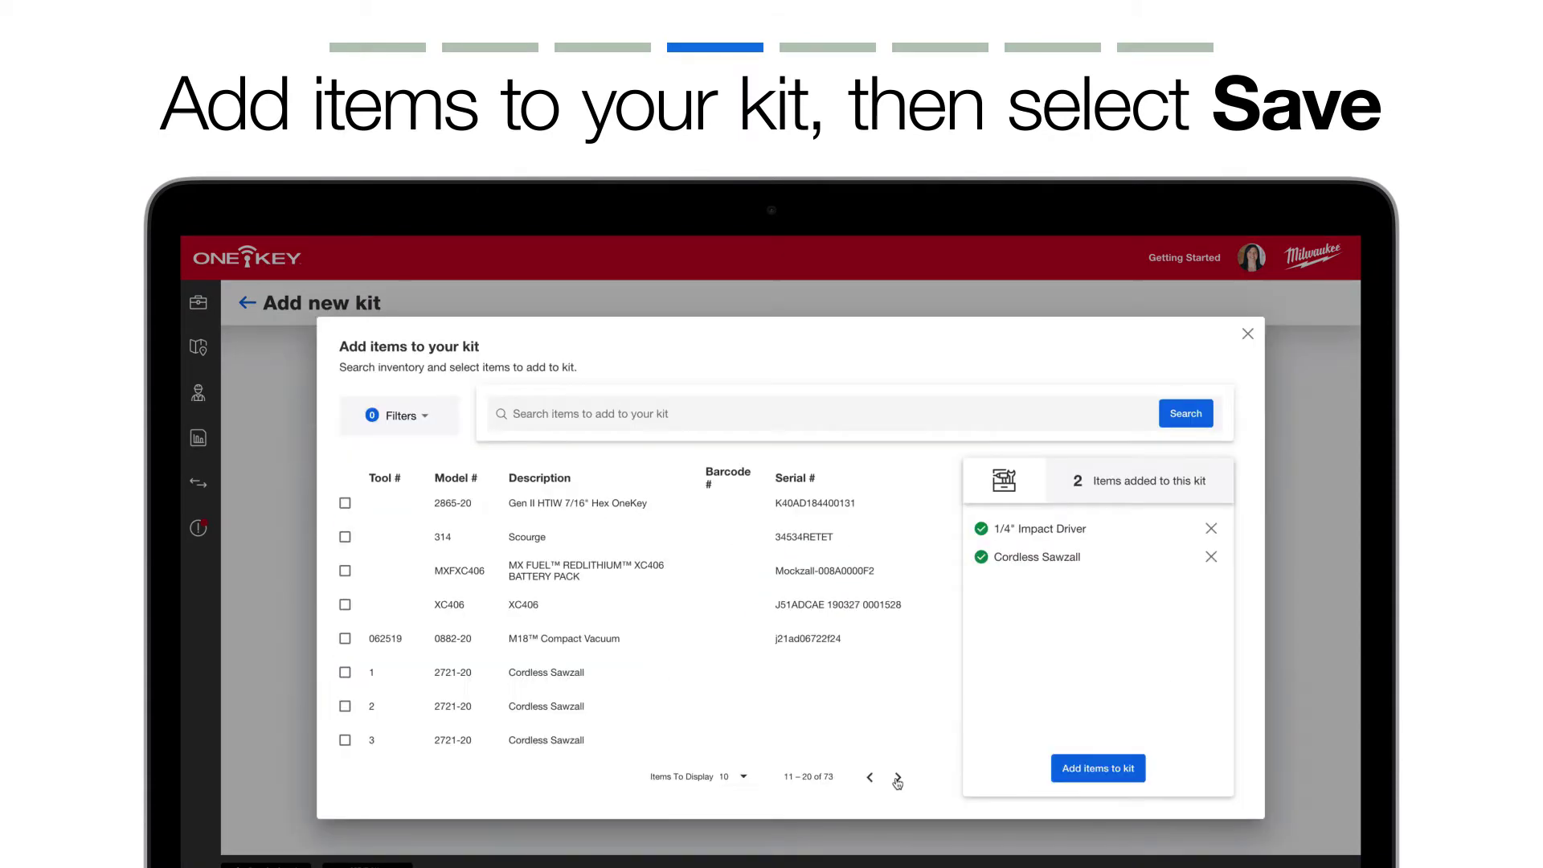
pyautogui.click(345, 638)
pyautogui.click(898, 778)
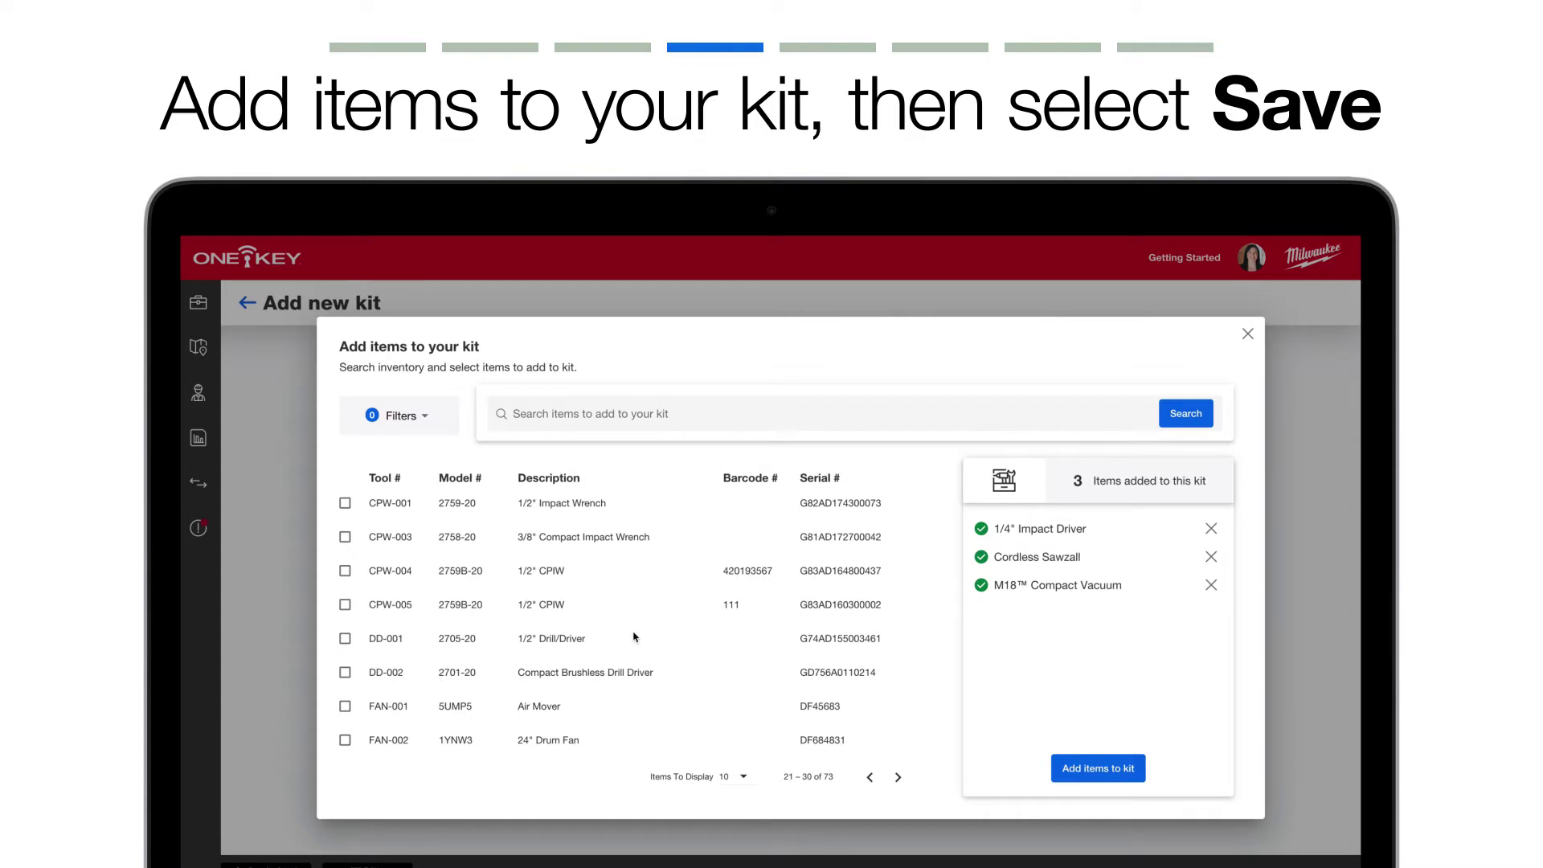
pyautogui.click(344, 672)
pyautogui.click(897, 777)
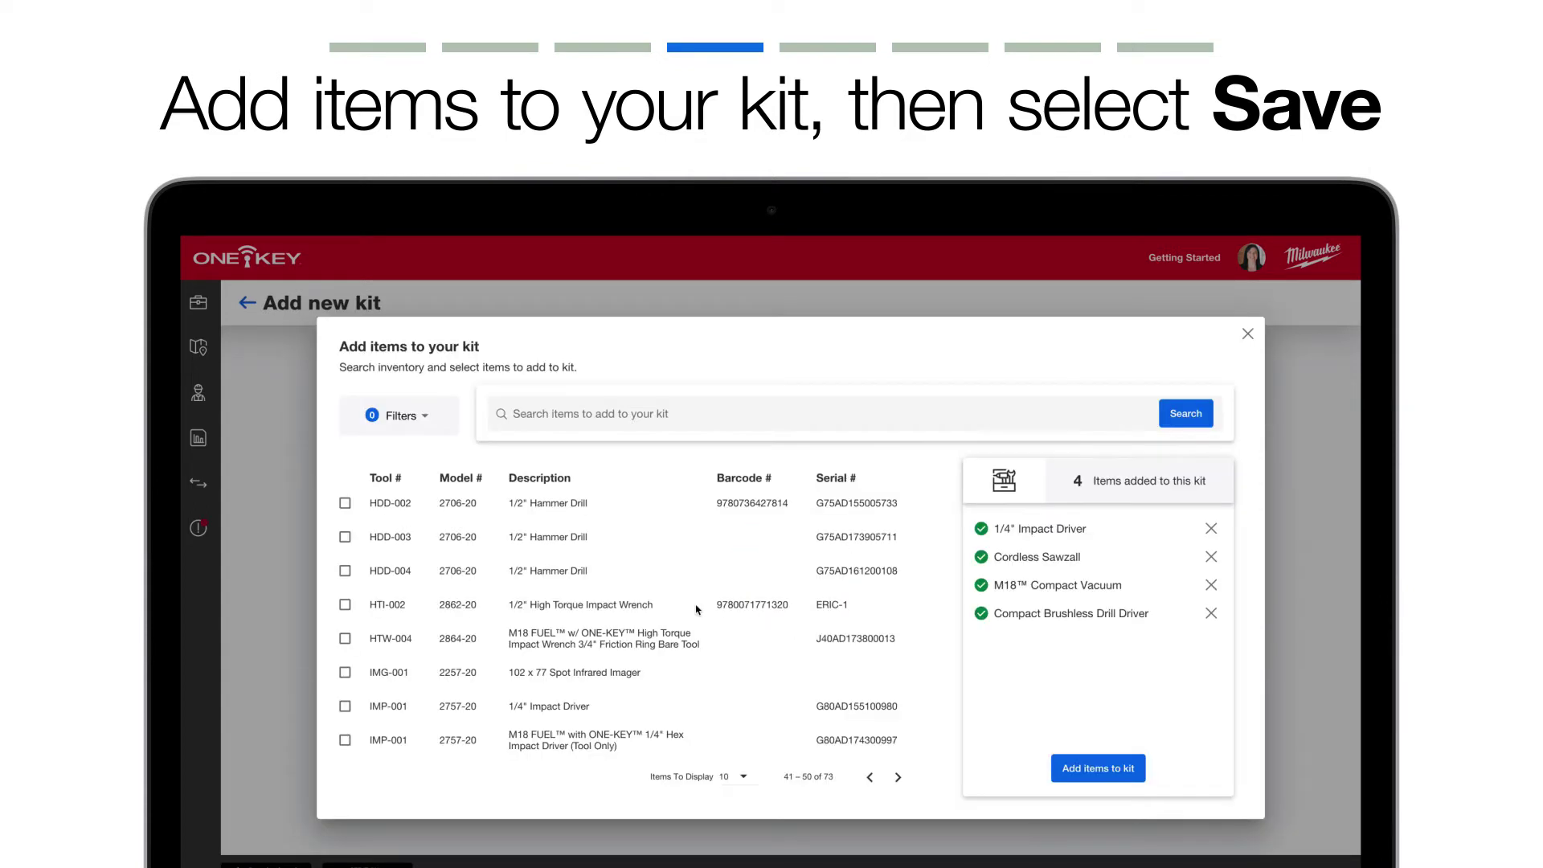
pyautogui.click(345, 571)
pyautogui.click(1096, 767)
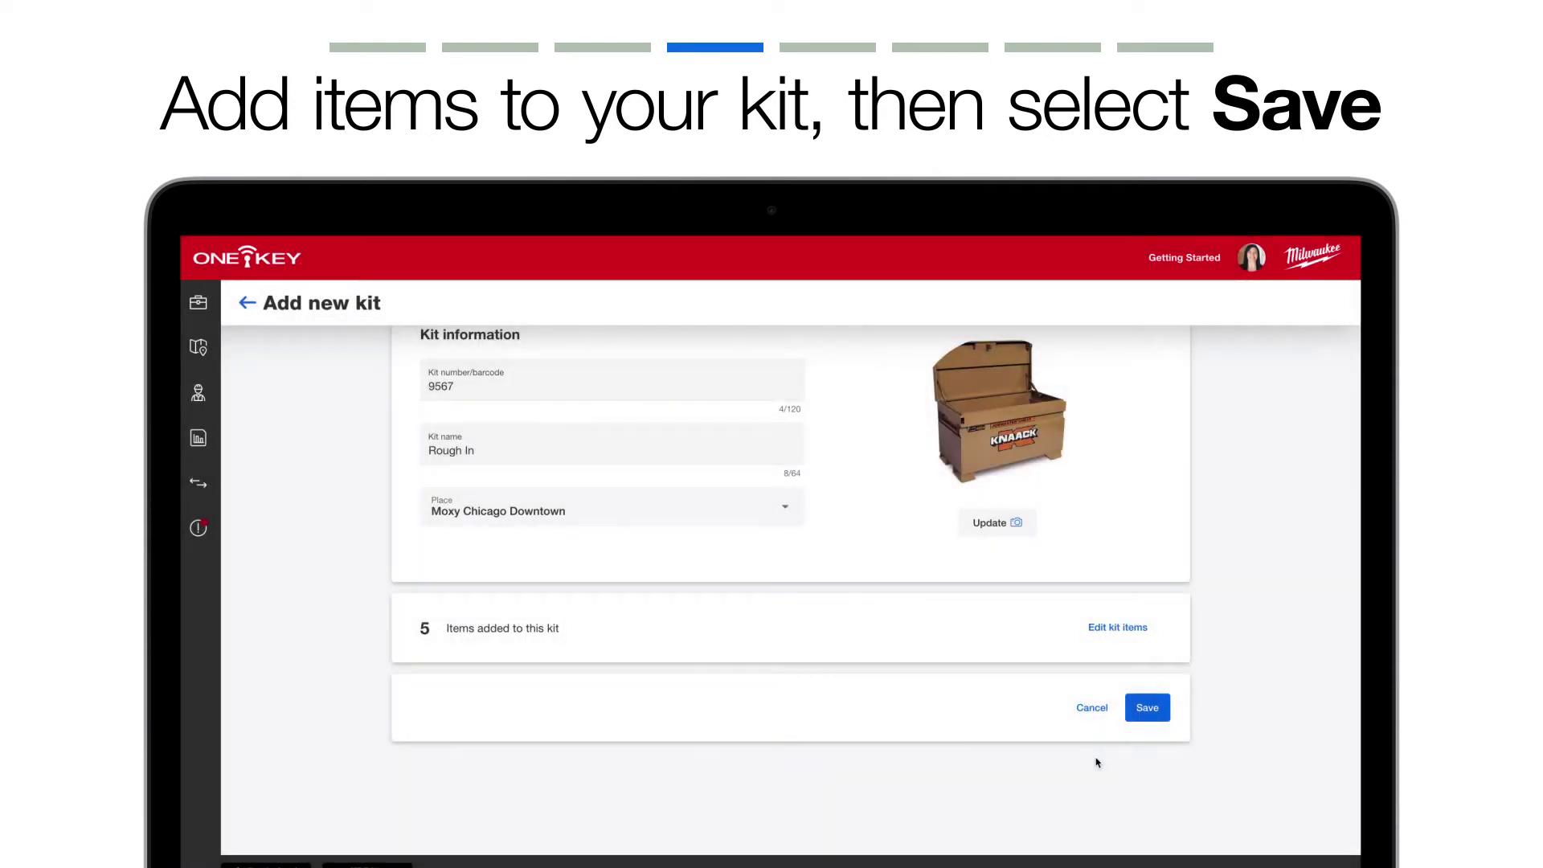
pyautogui.click(1162, 708)
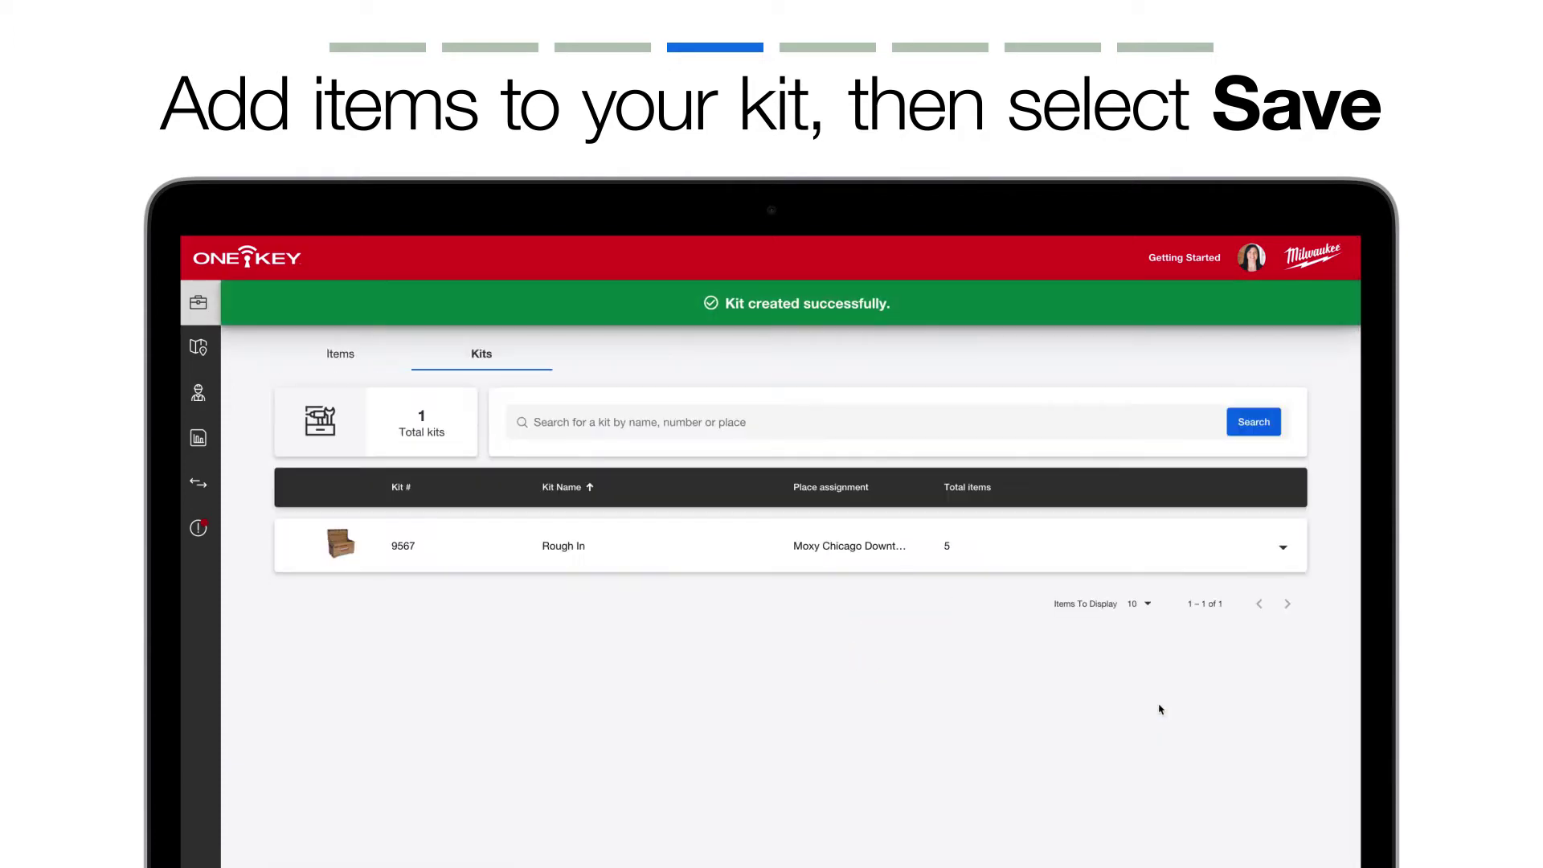
# - Expand kit 9567 Rough In's details and show its edit and delete options
pyautogui.click(1000, 562)
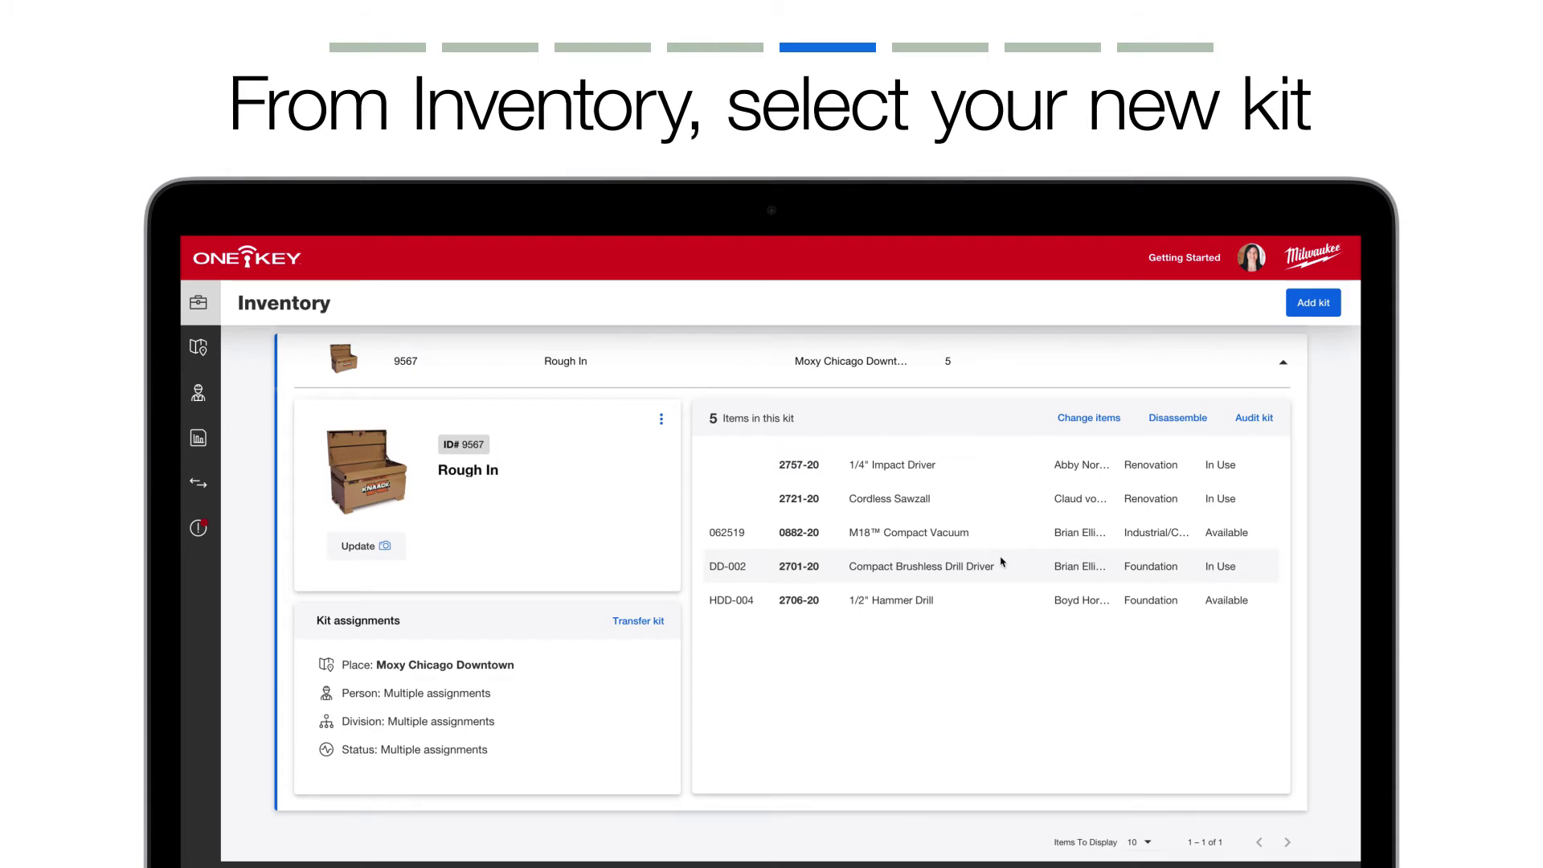
pyautogui.click(661, 418)
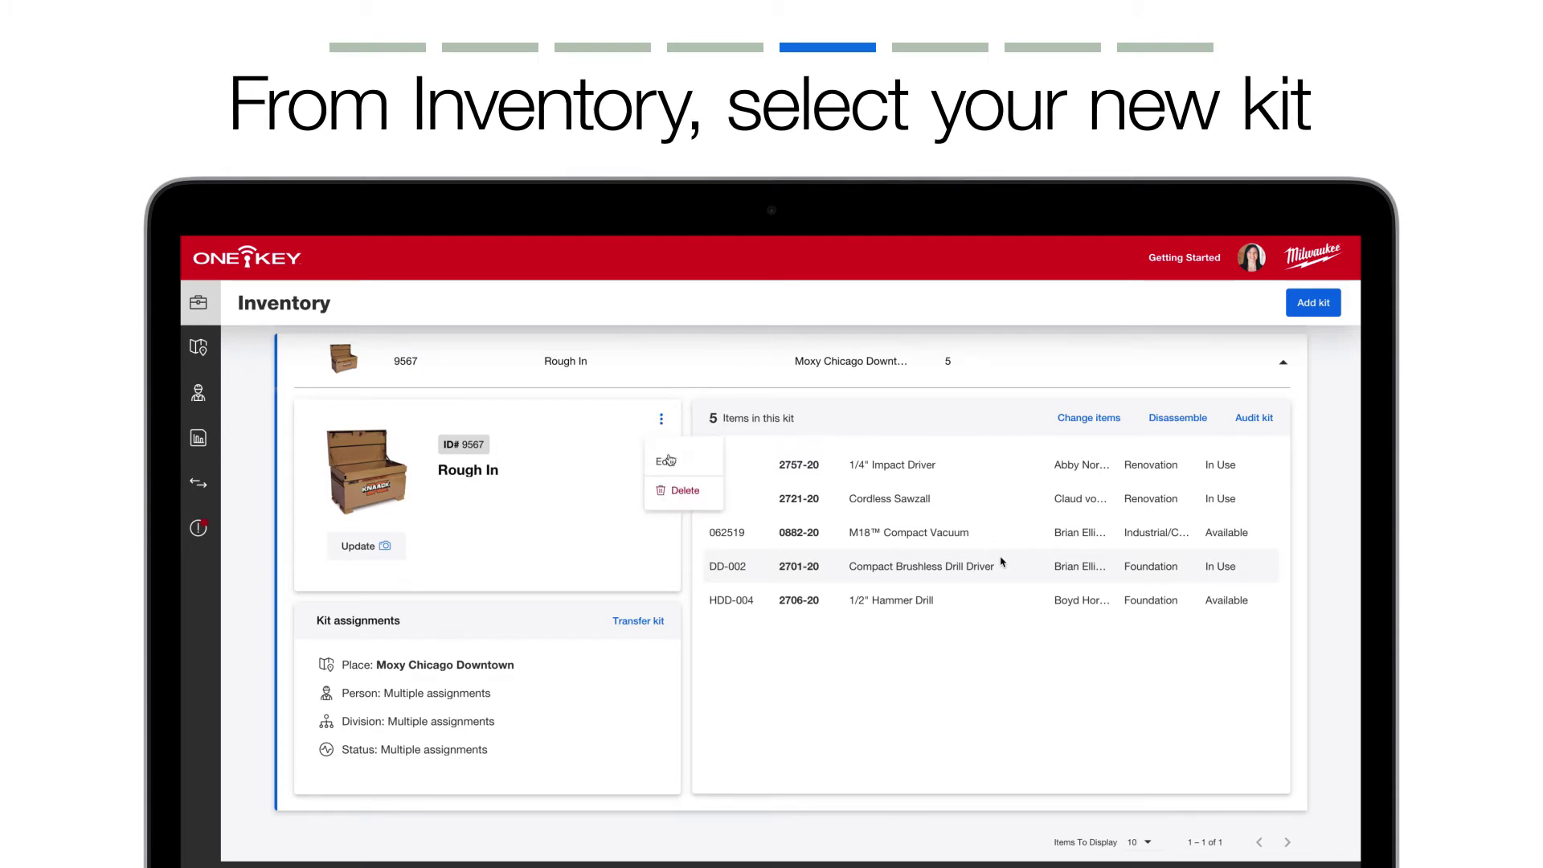
# - Review the Rough In kit's edit form and item list, closing both without changes
pyautogui.click(667, 460)
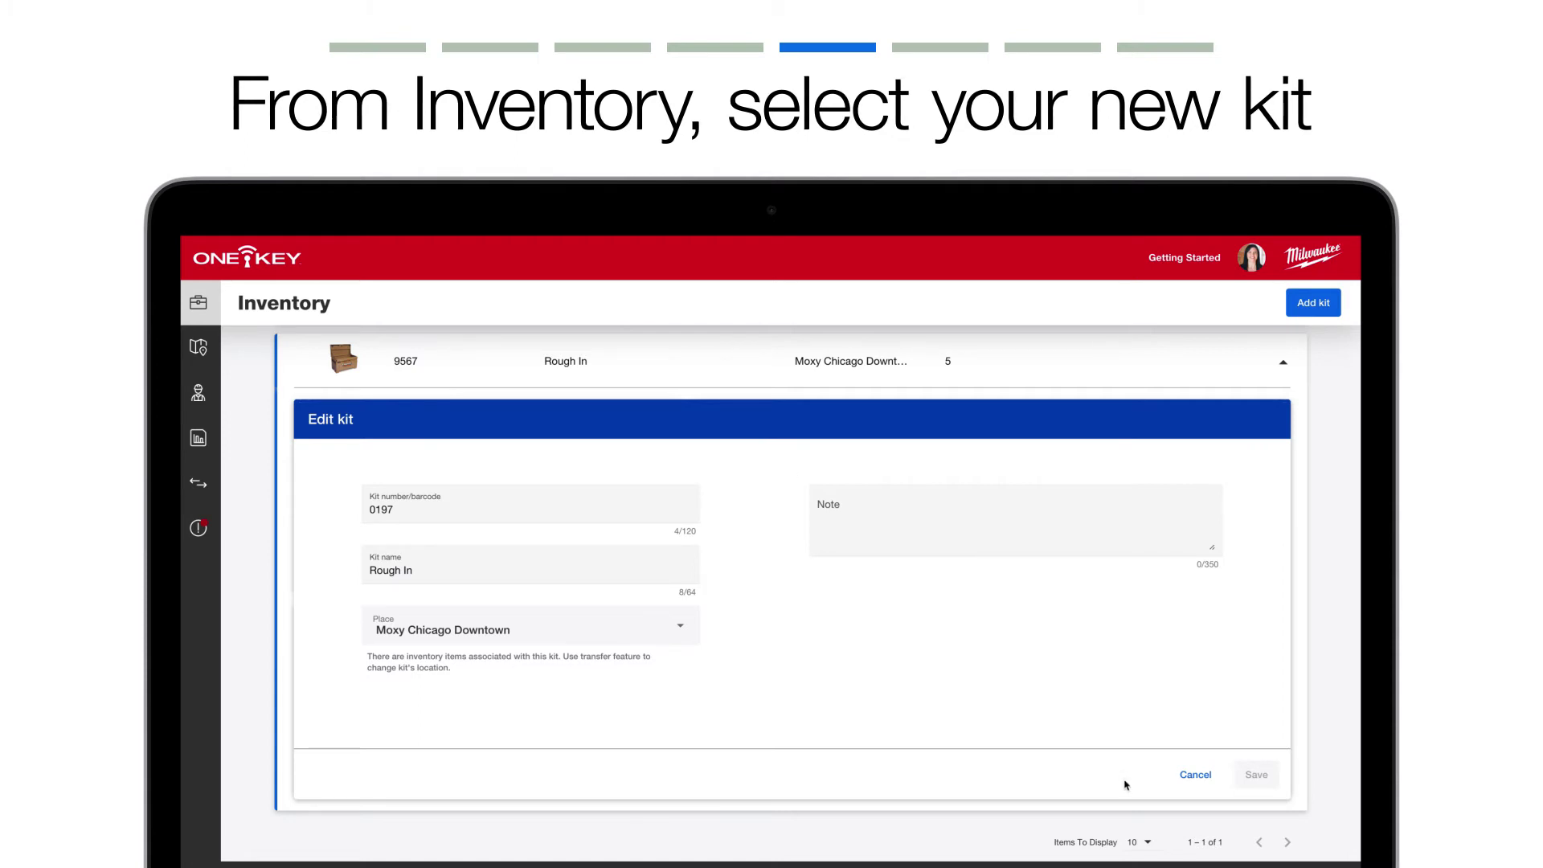
pyautogui.click(1191, 776)
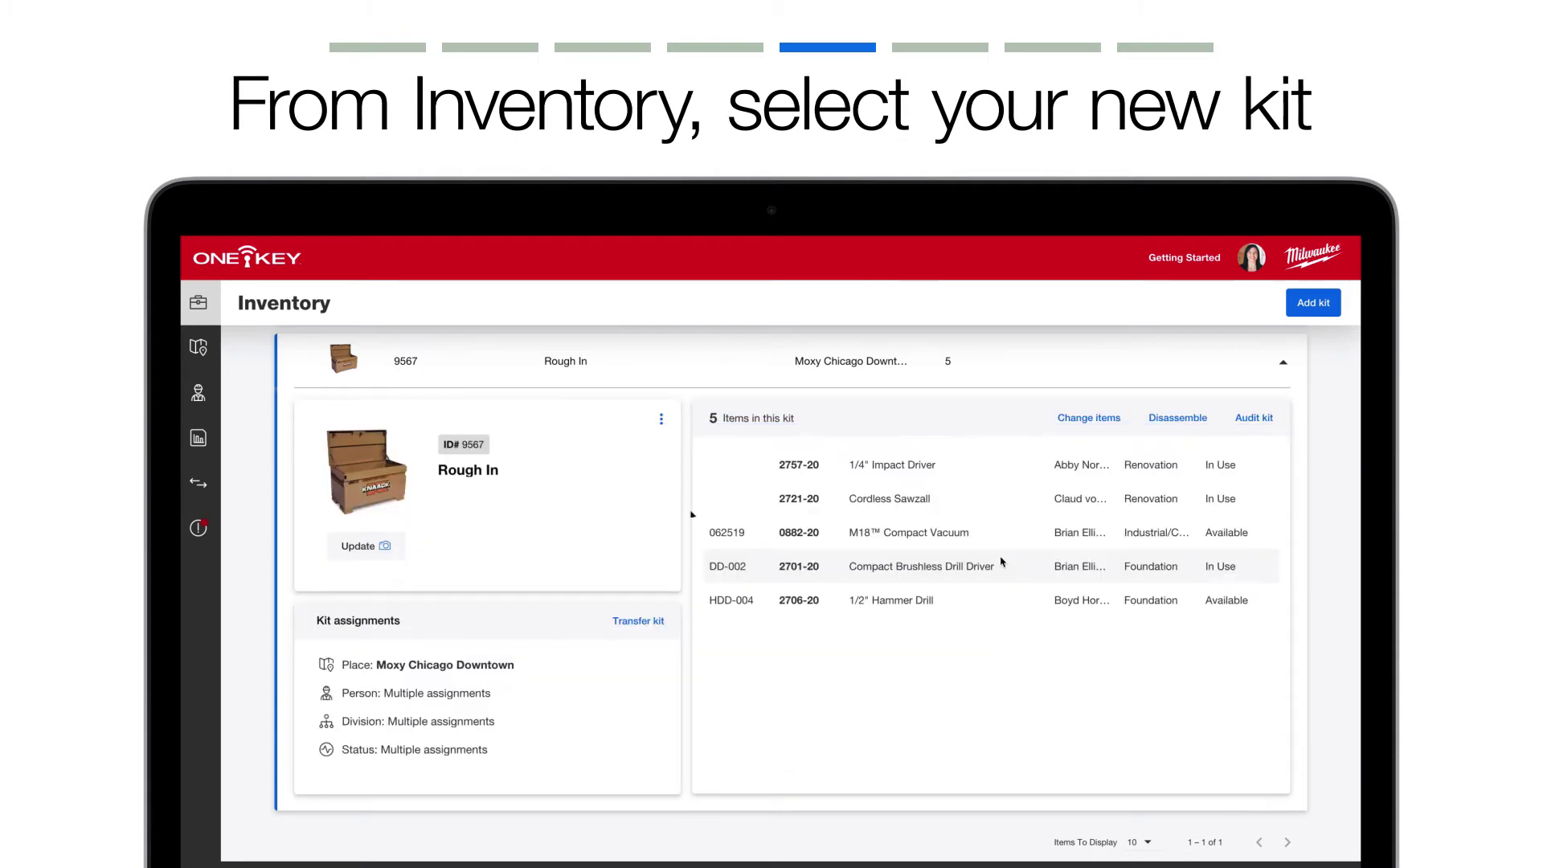
pyautogui.click(661, 419)
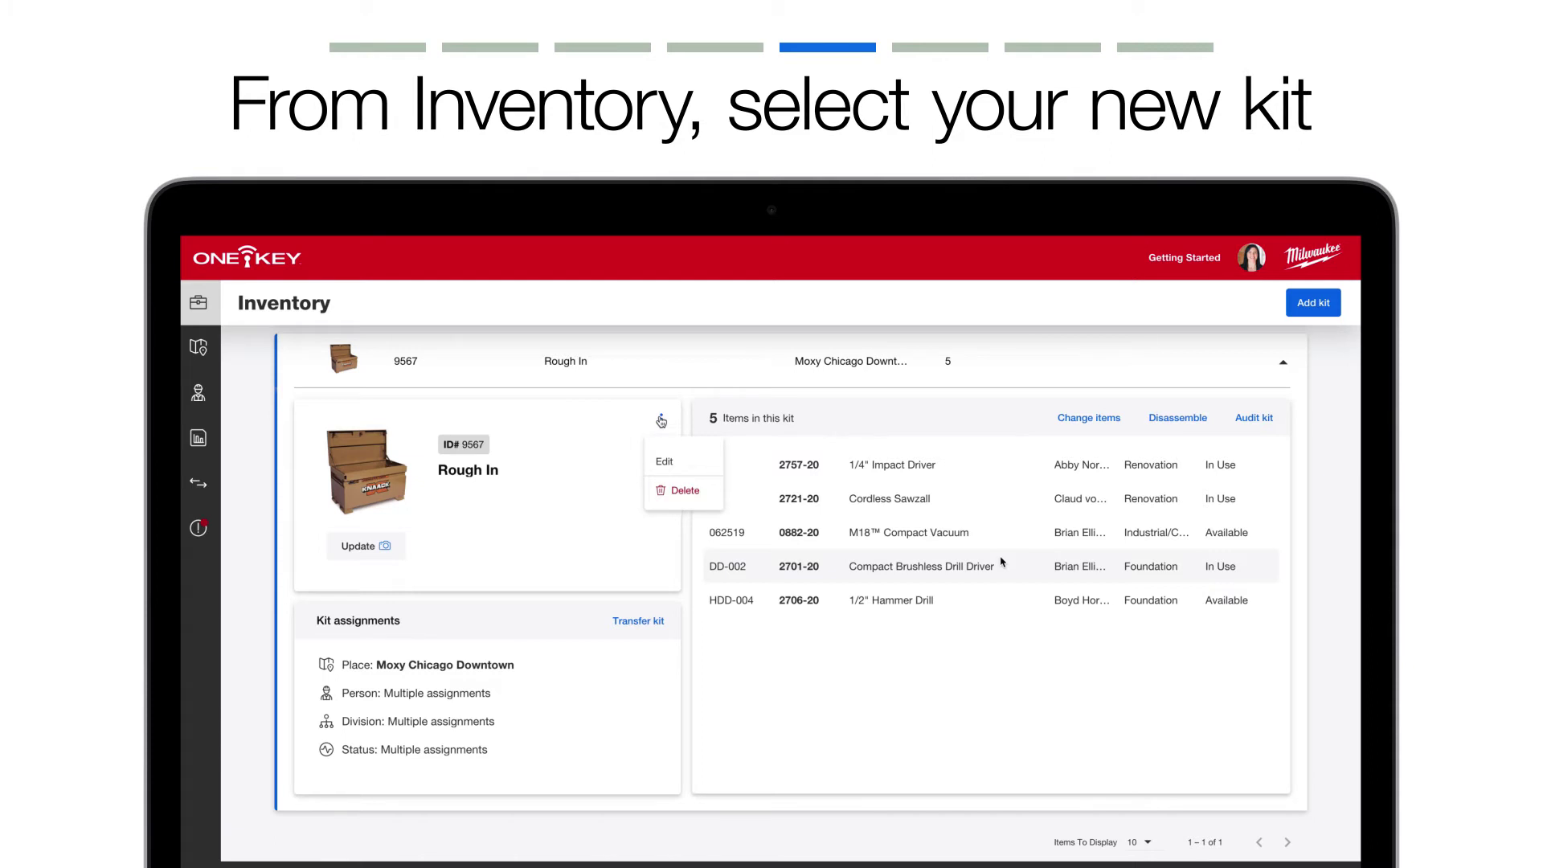
pyautogui.click(661, 419)
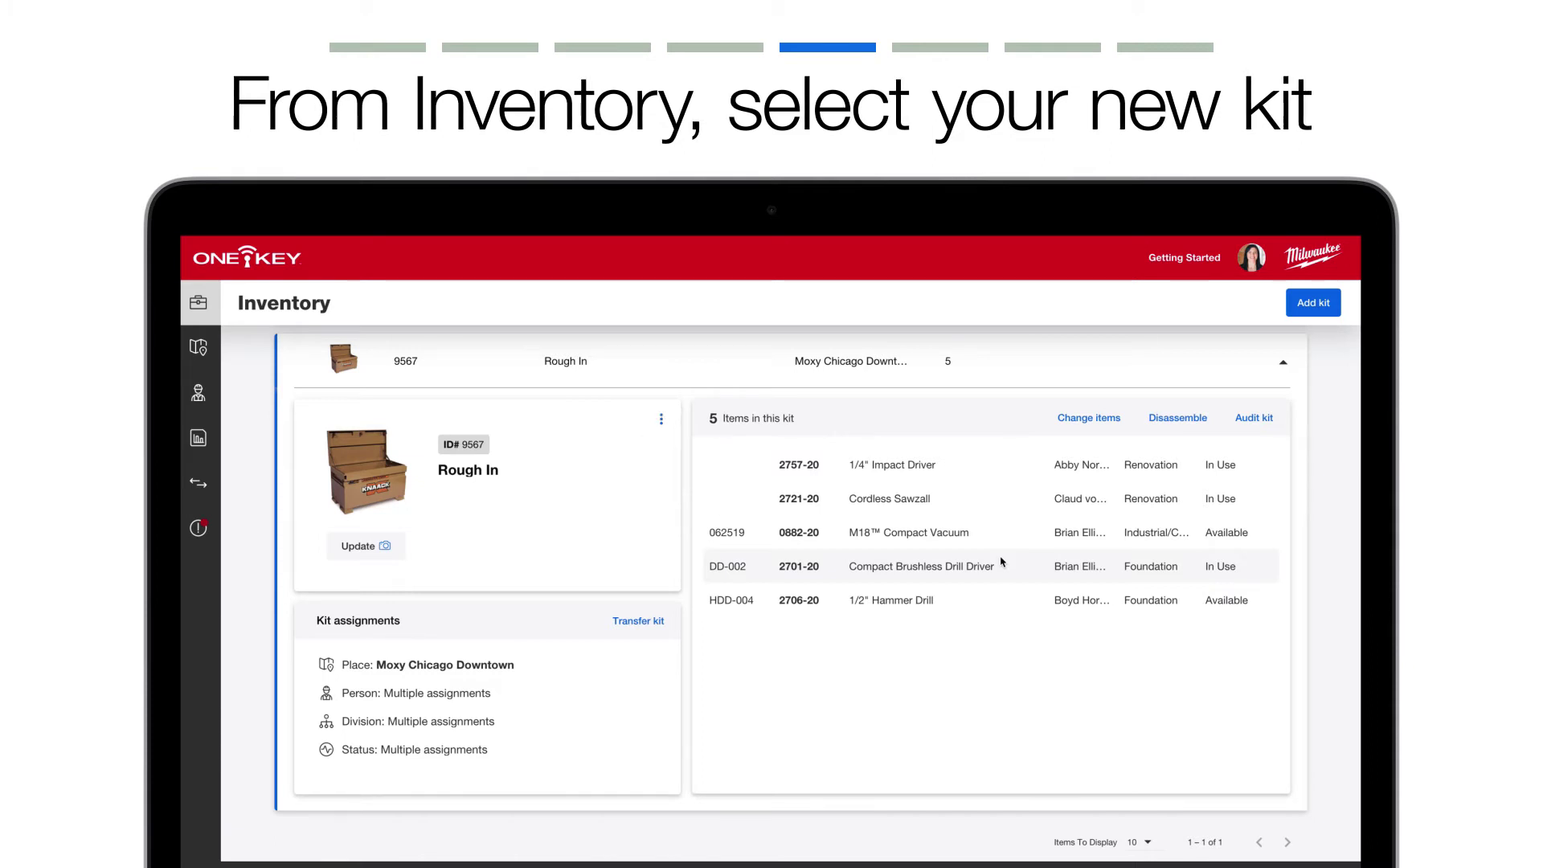
pyautogui.click(1086, 420)
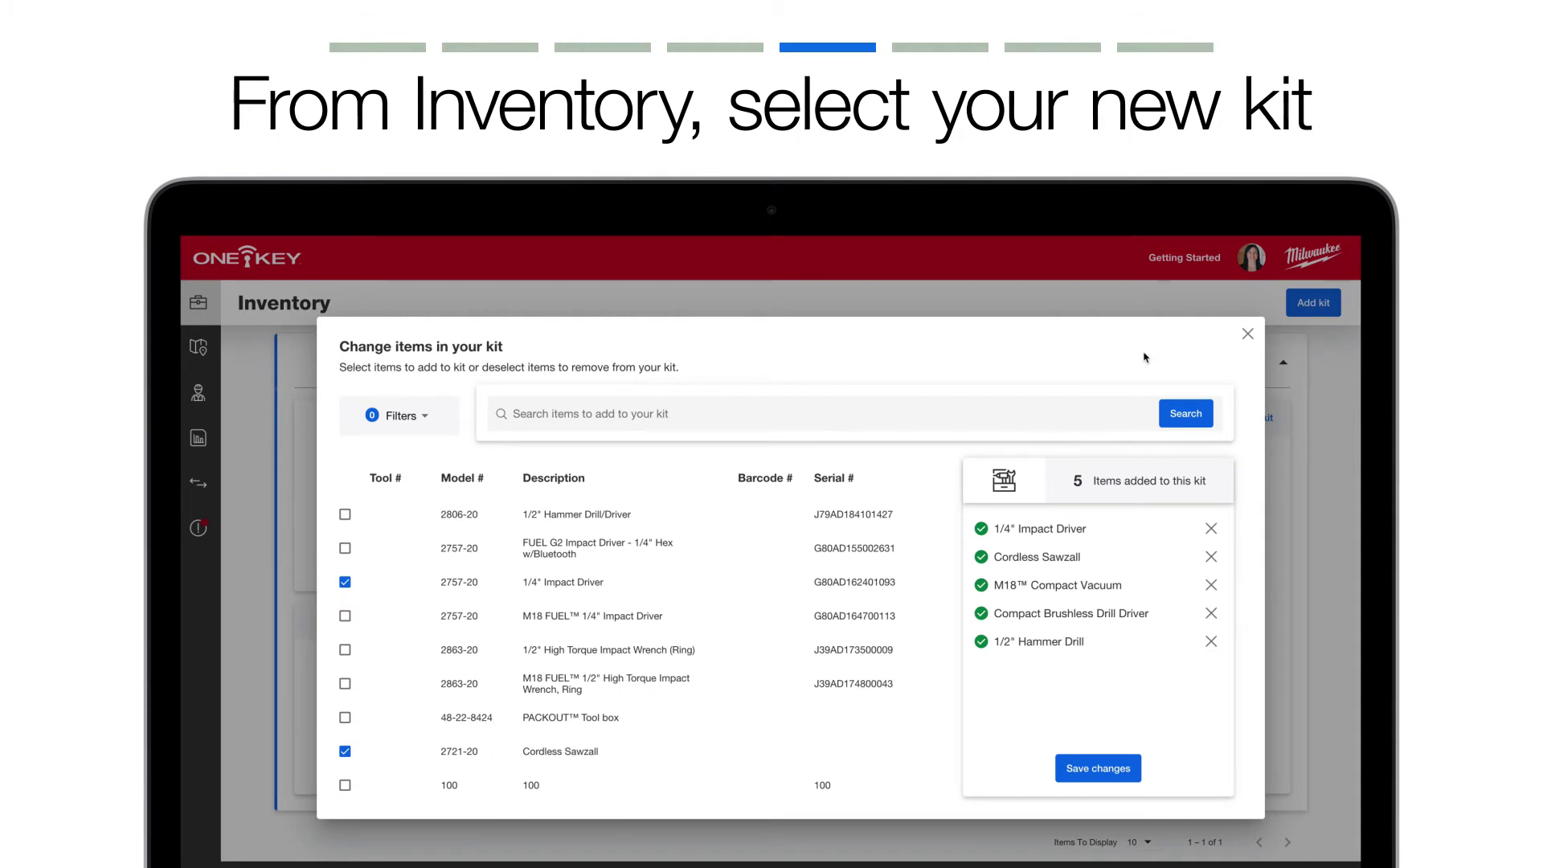
pyautogui.click(1246, 334)
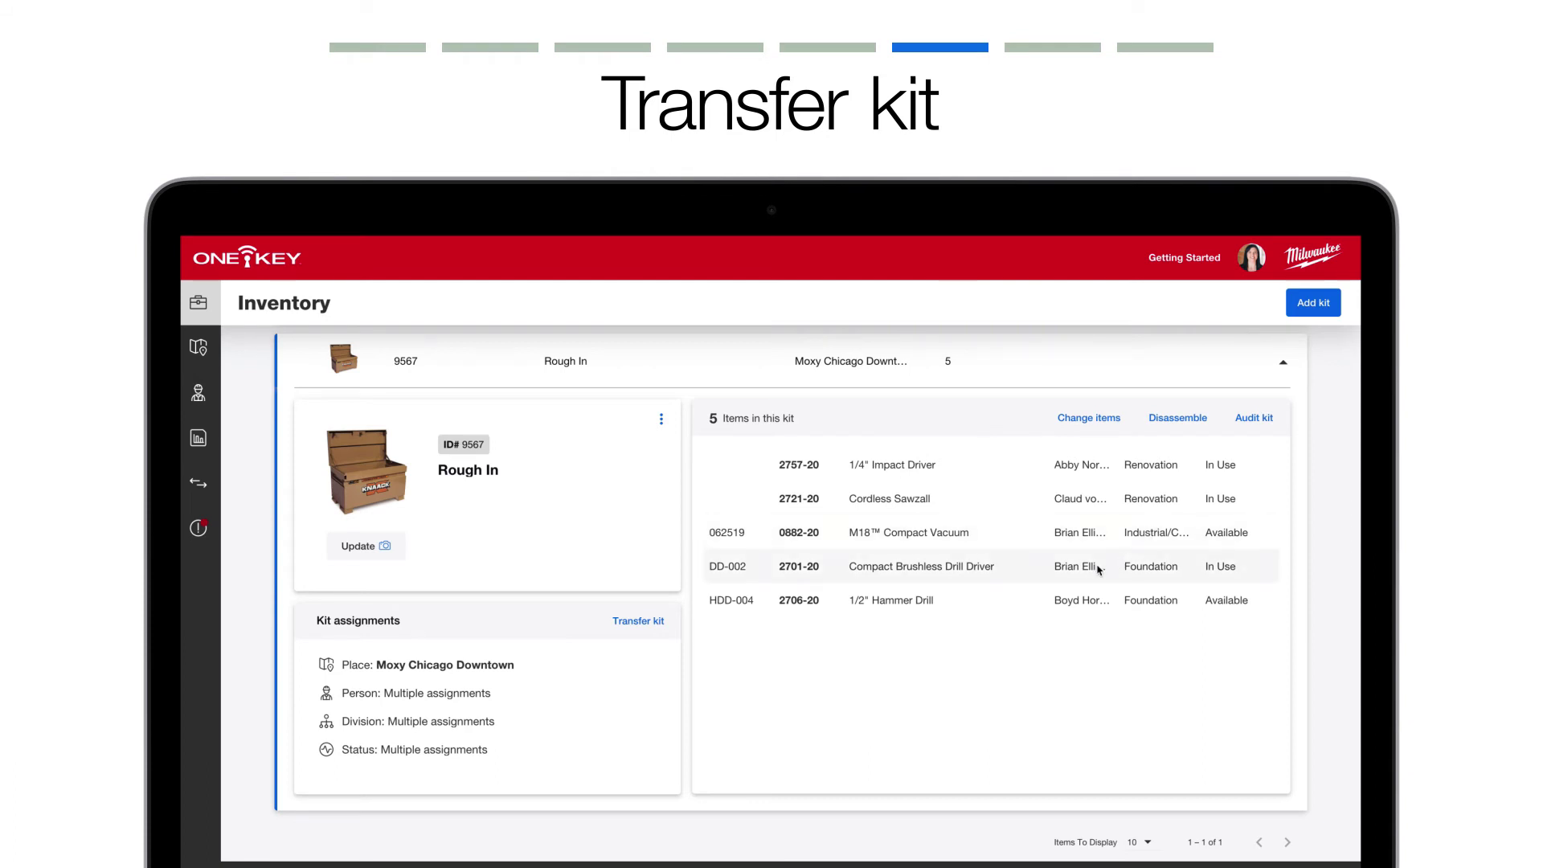
# - Transfer the kit to Project Galaxy Phase II, assigning a person and Renovation division
pyautogui.click(641, 625)
pyautogui.click(555, 670)
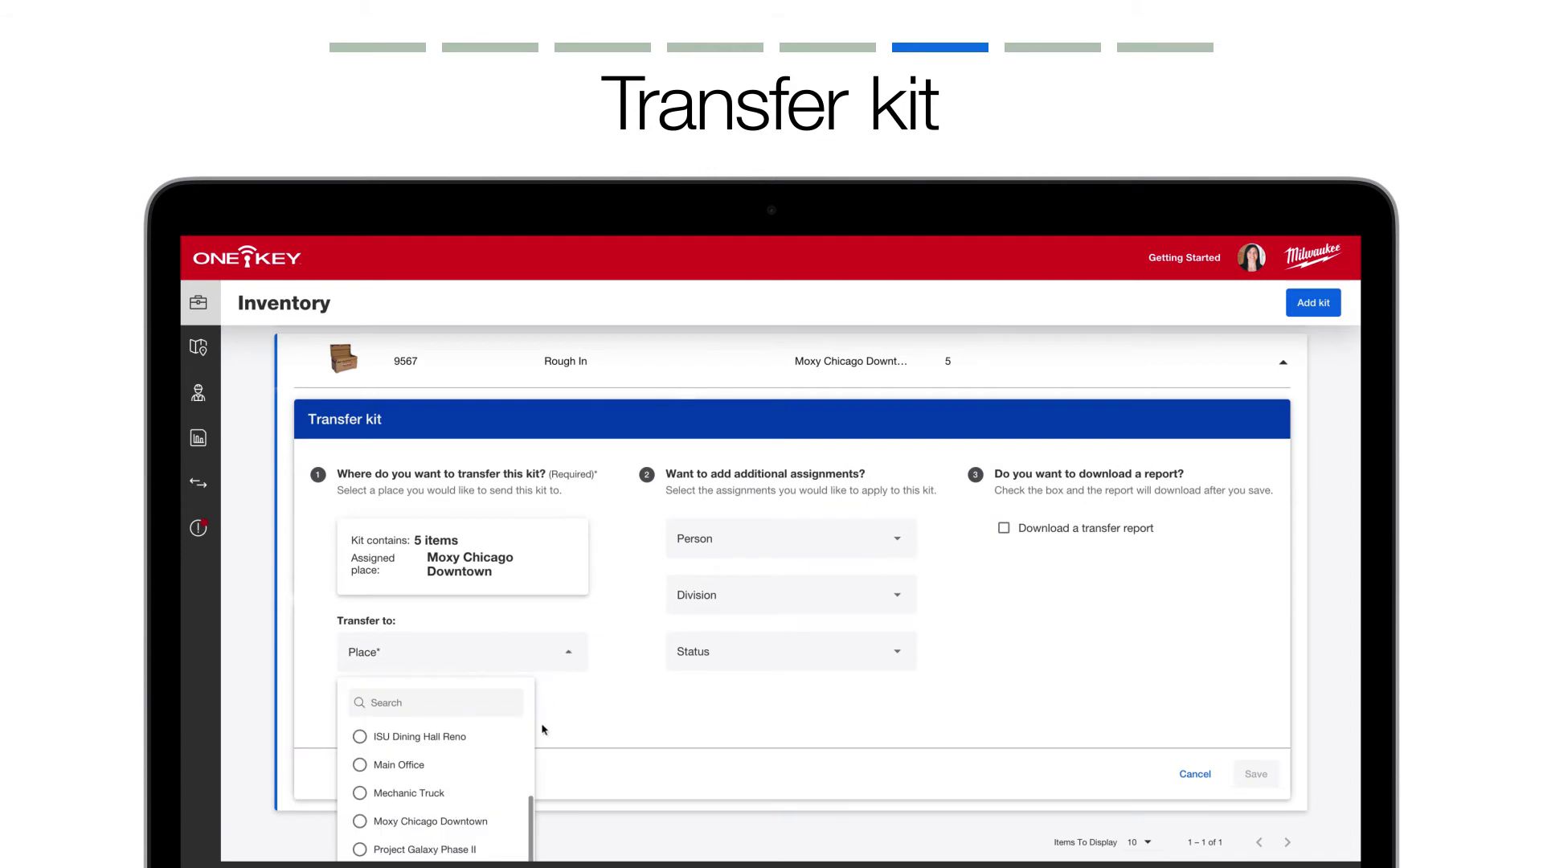
pyautogui.click(426, 841)
pyautogui.click(825, 534)
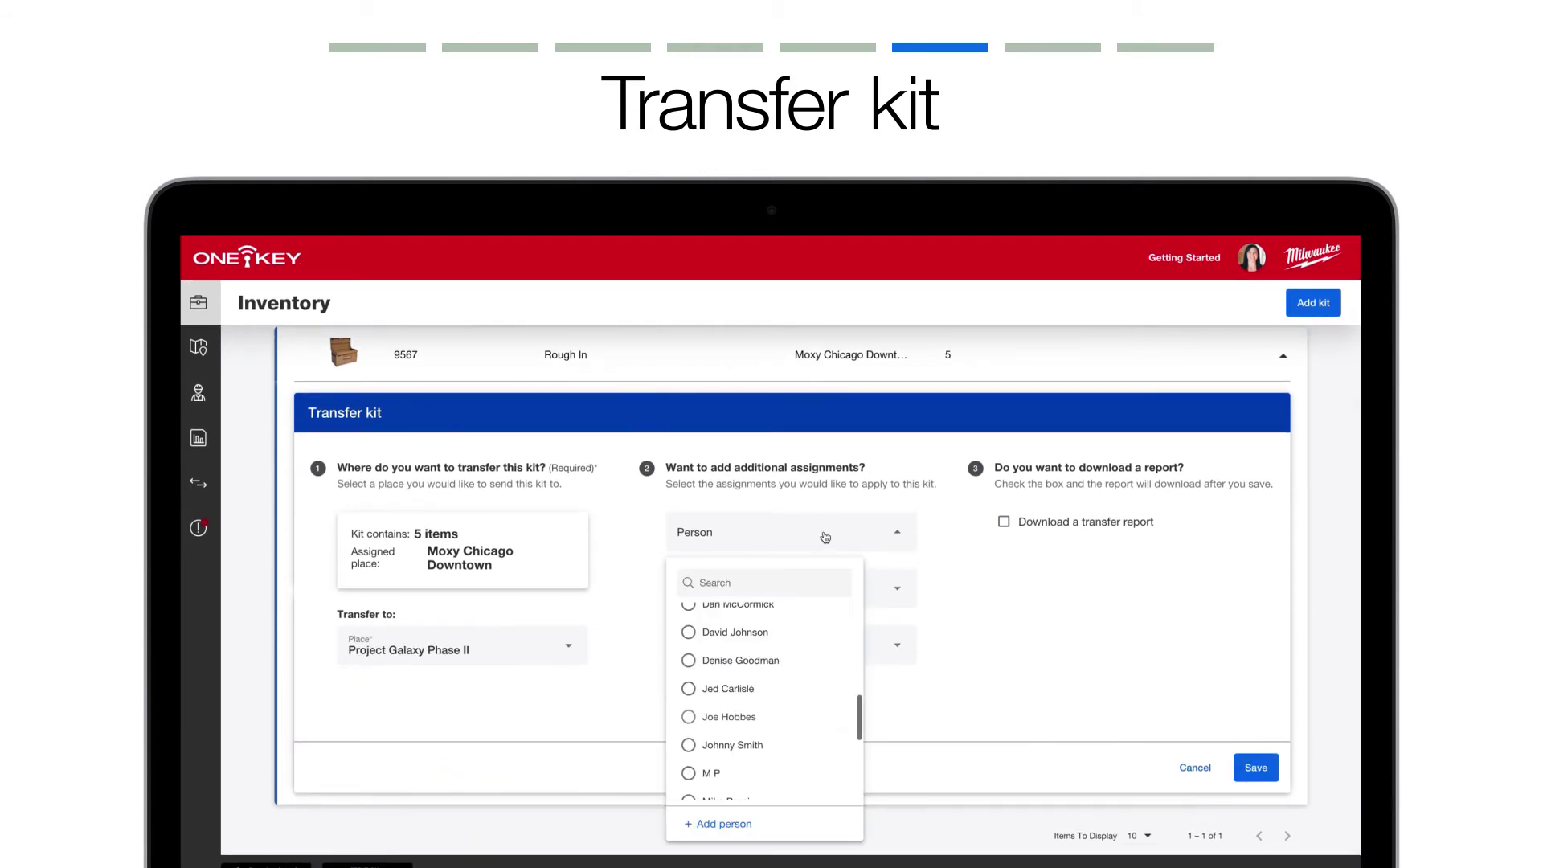
pyautogui.click(800, 741)
pyautogui.click(853, 595)
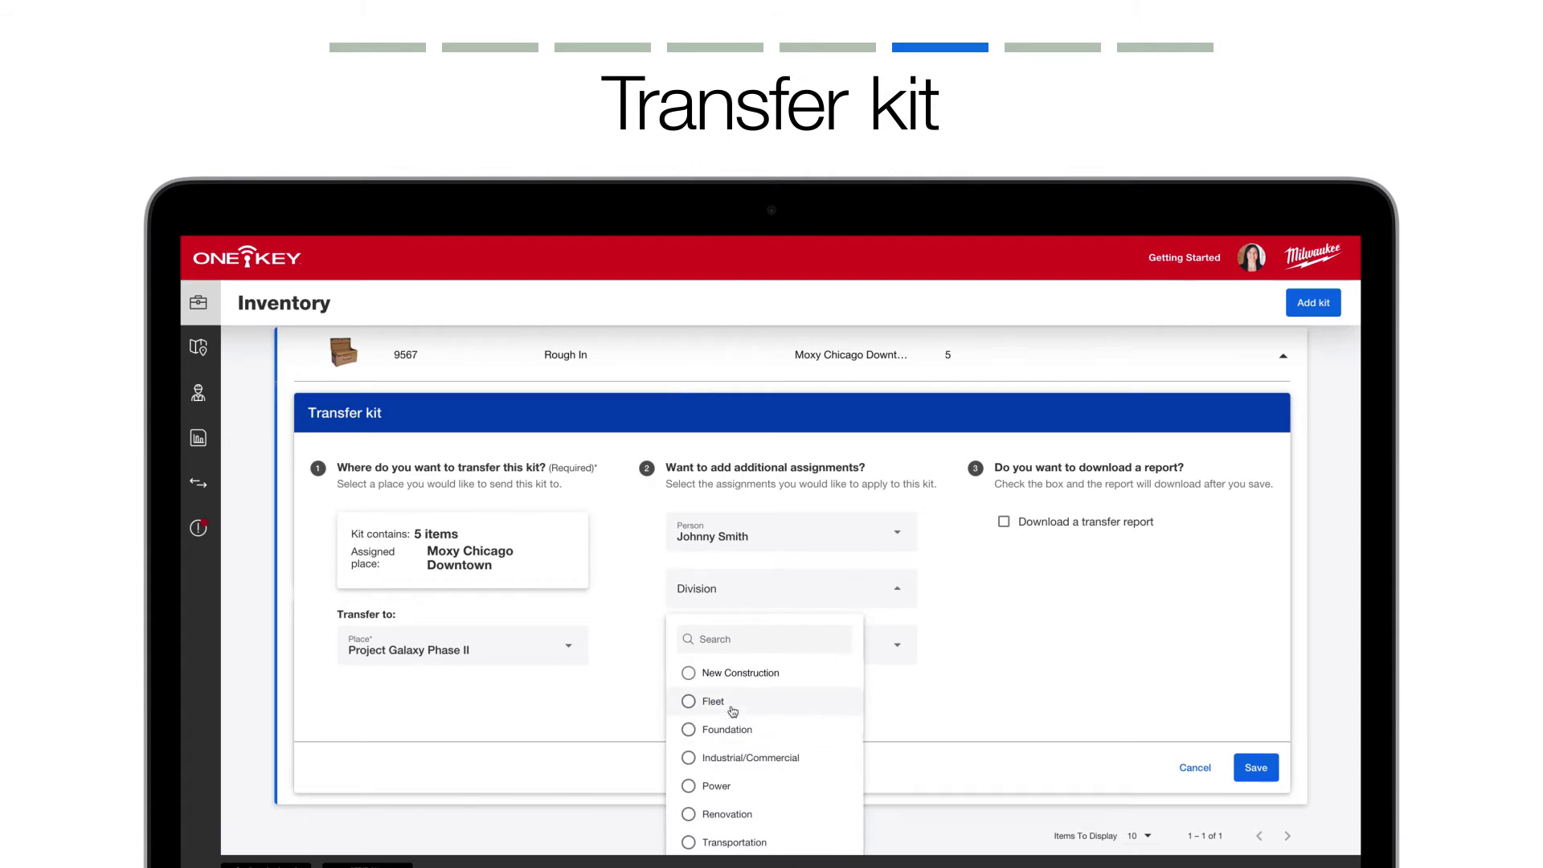
pyautogui.click(728, 814)
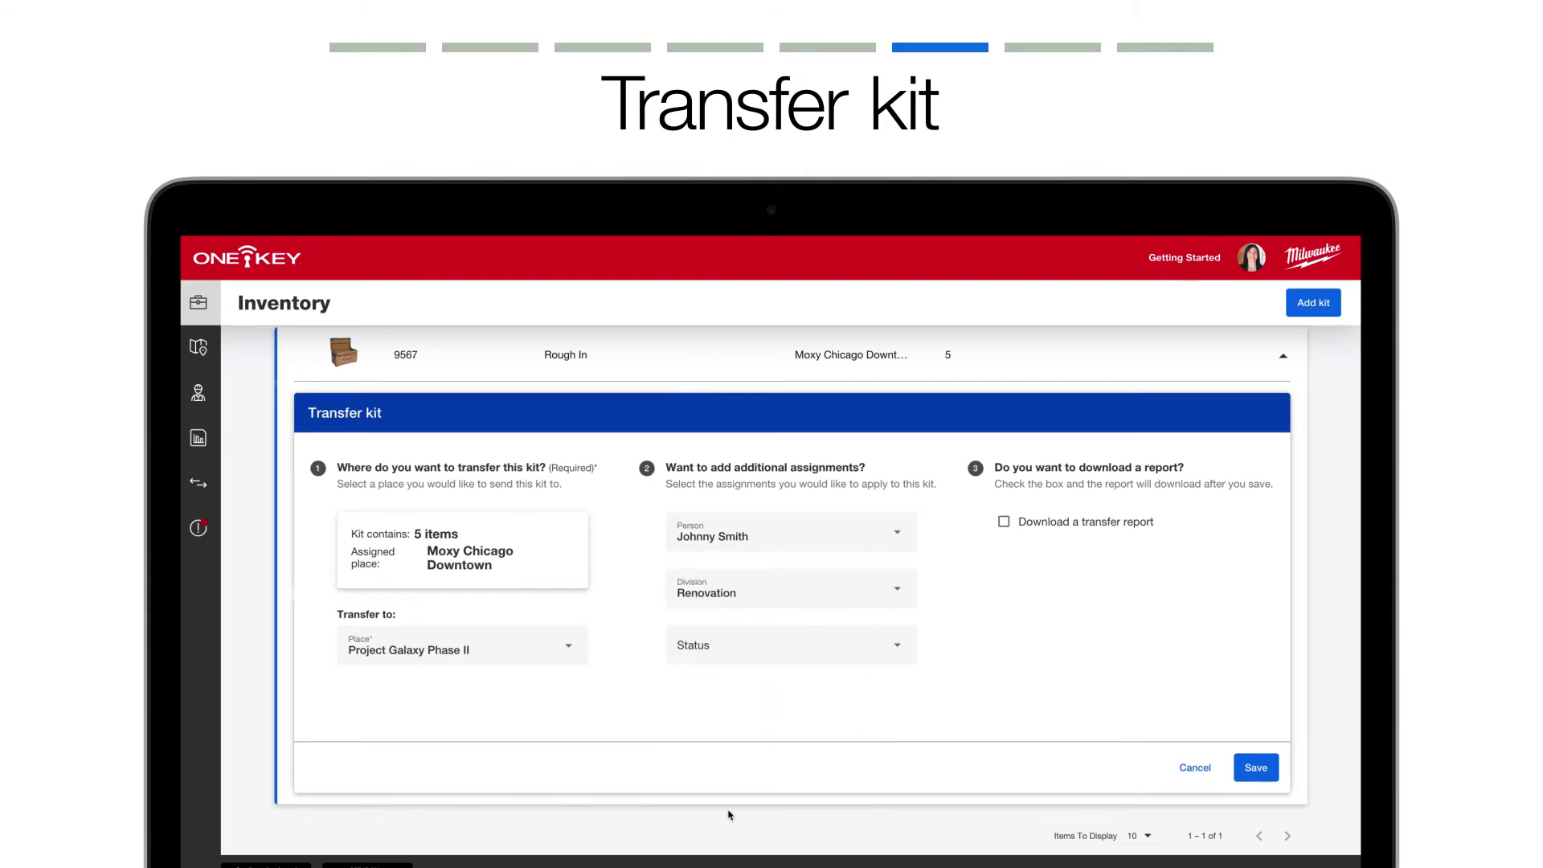
# - Set status to In Use, confirm the transfer, and save the transfer report PDF
pyautogui.click(823, 662)
pyautogui.scroll(-1, 779, 727)
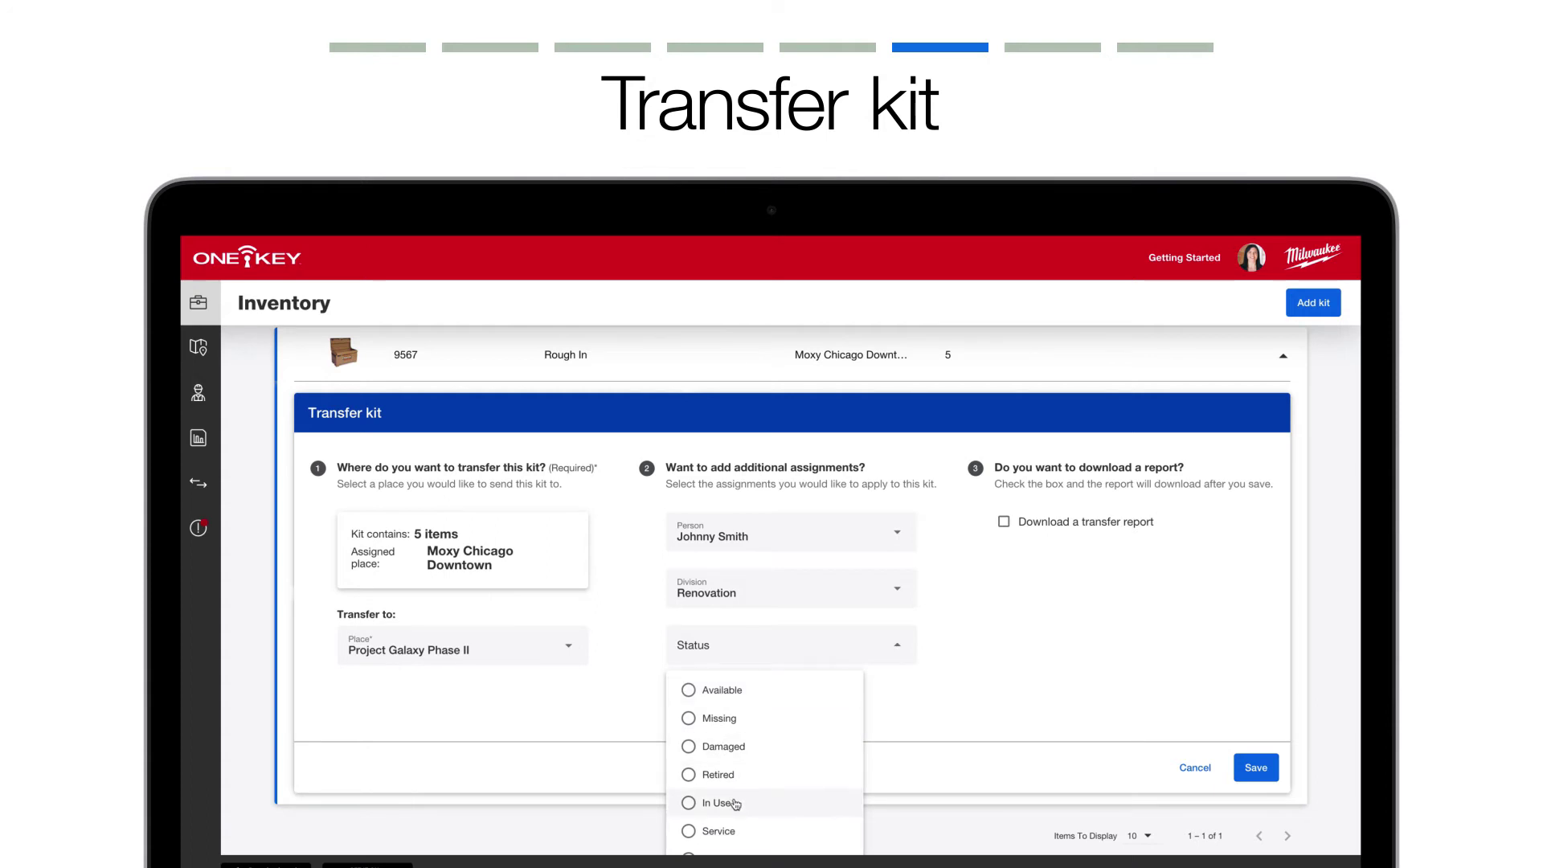
pyautogui.click(735, 803)
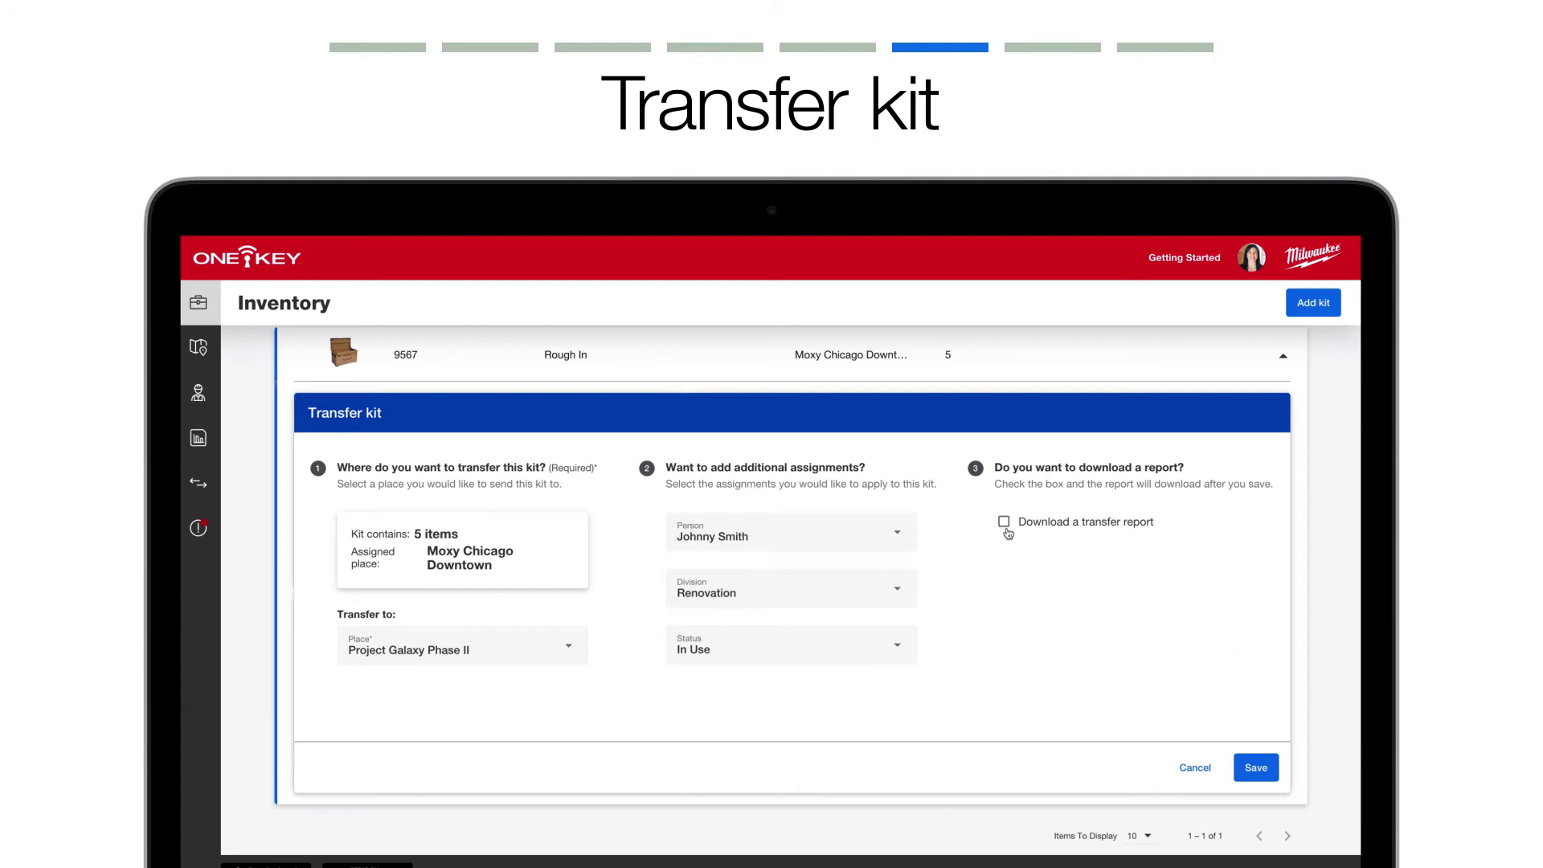
pyautogui.click(1004, 523)
pyautogui.click(1268, 771)
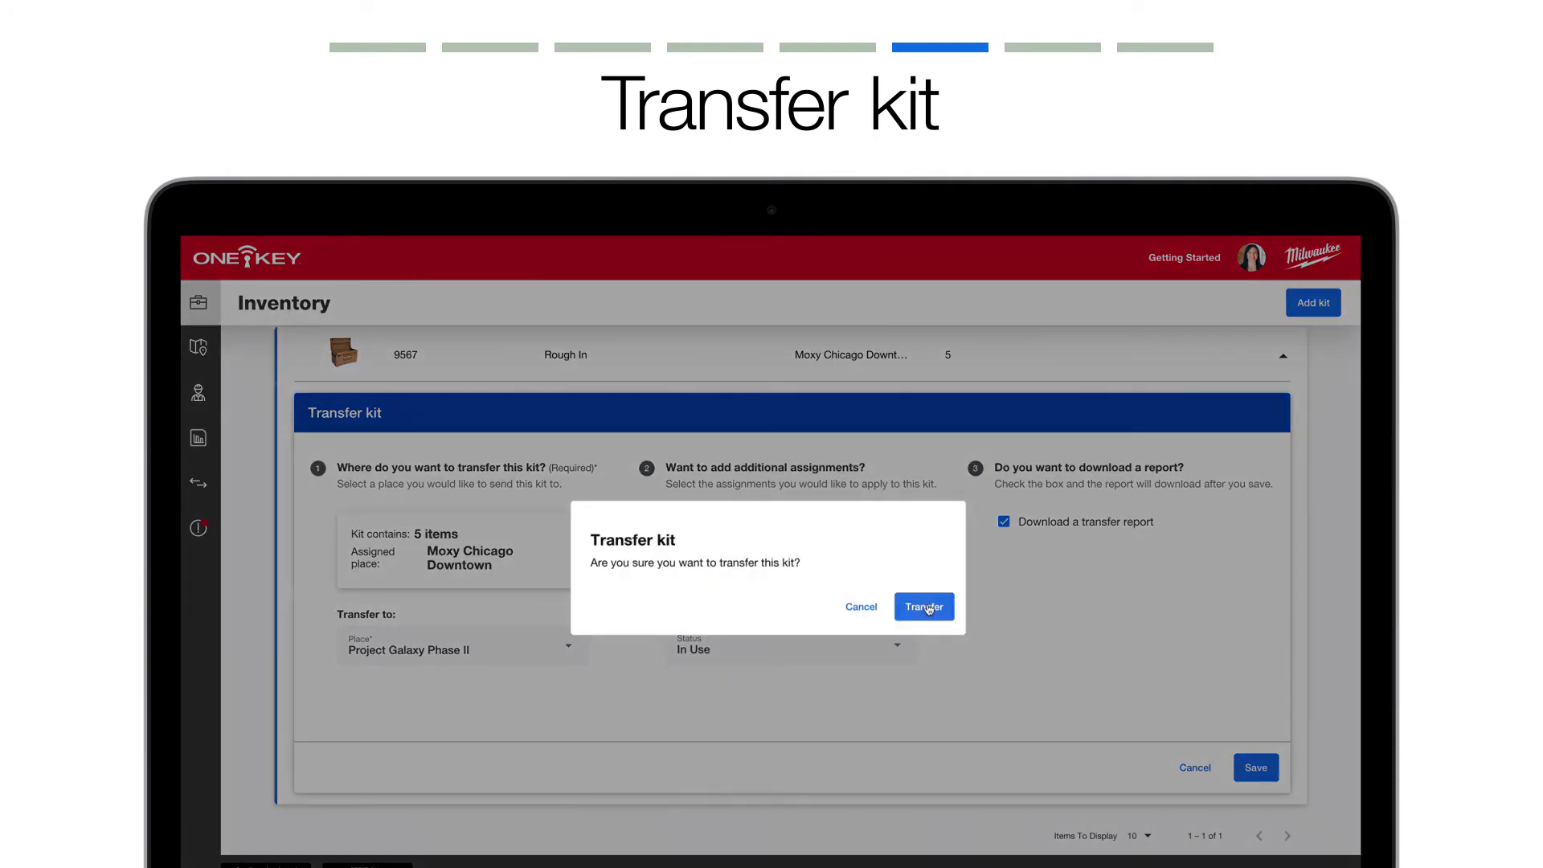
pyautogui.click(928, 609)
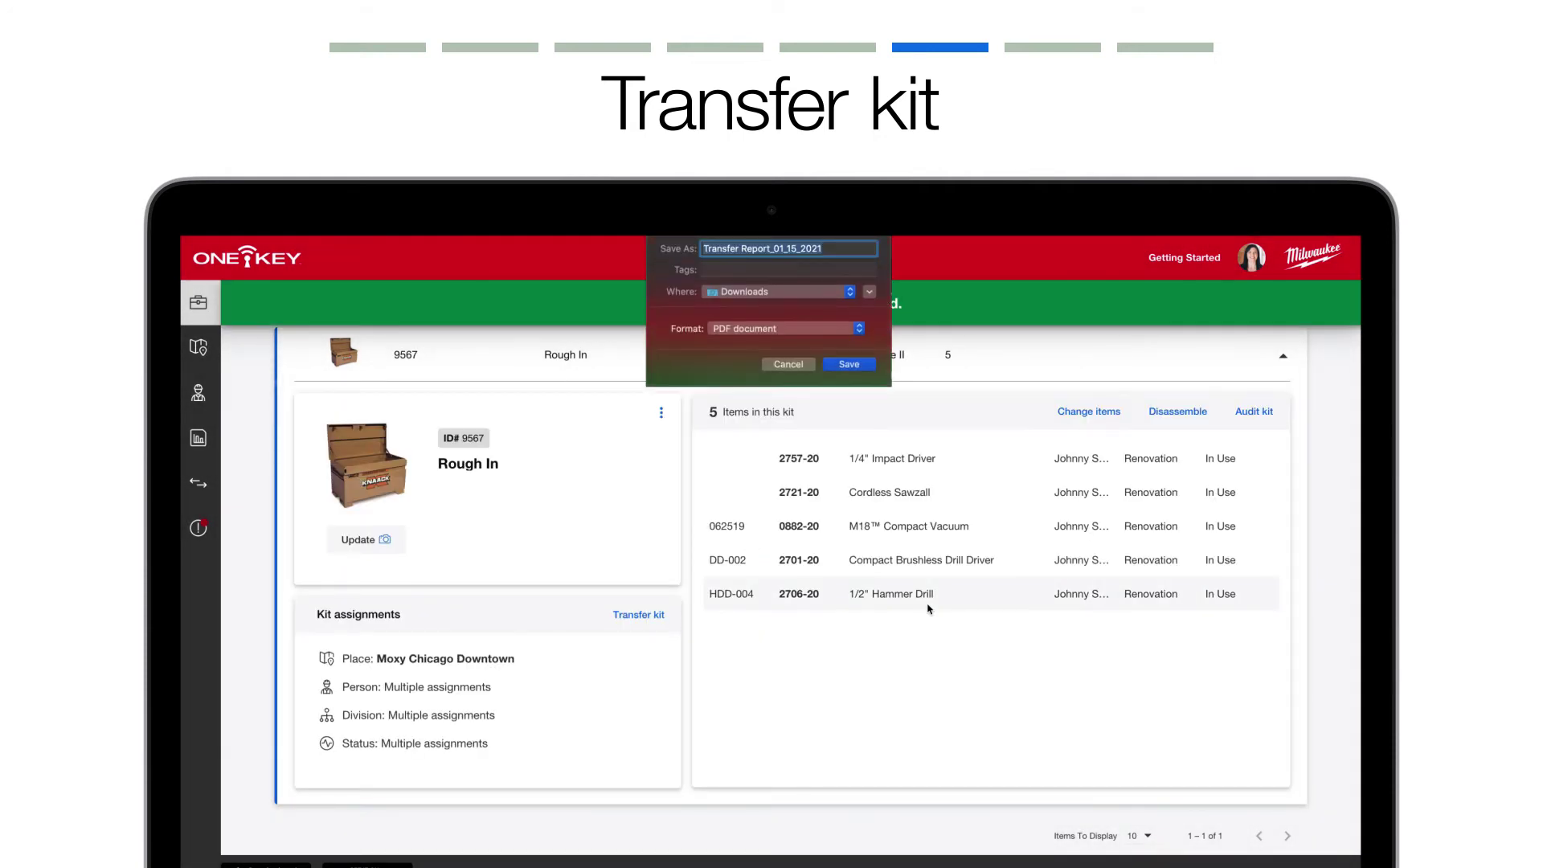
pyautogui.press('Return')
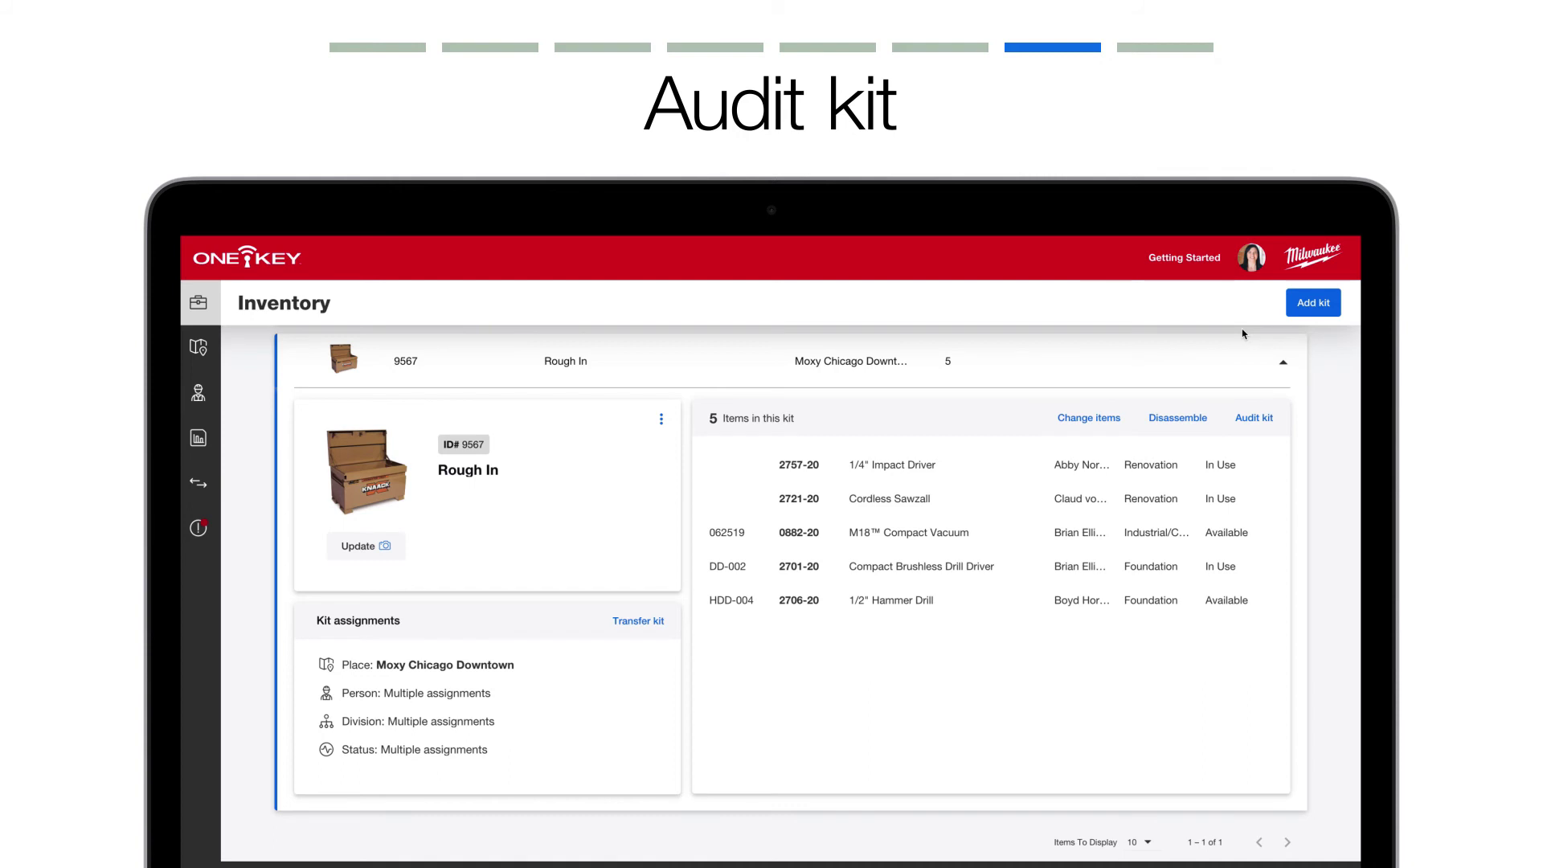
pyautogui.click(1252, 414)
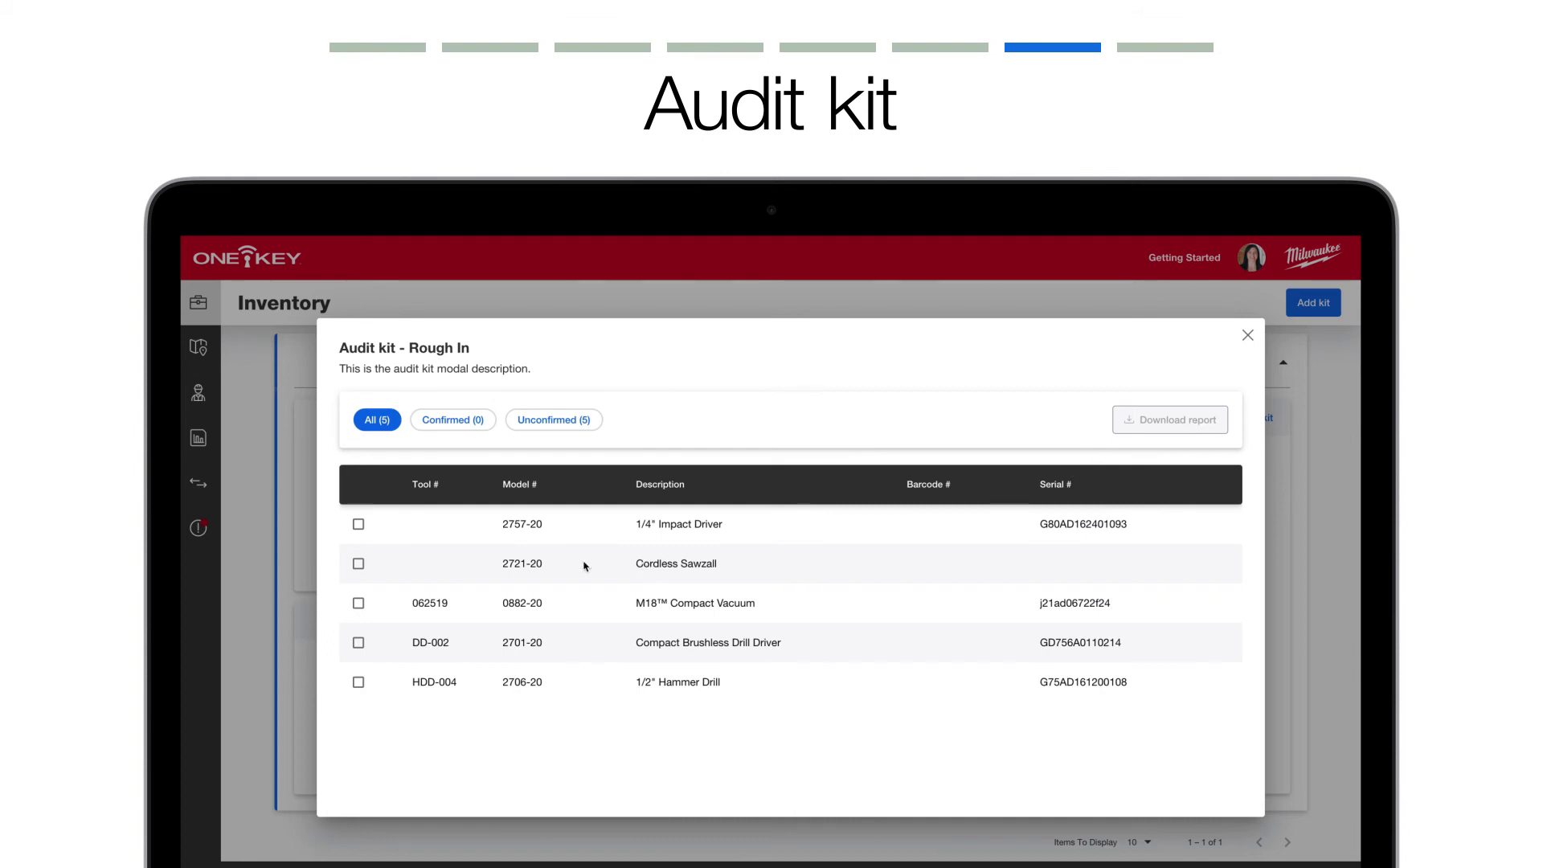
# - Confirm the vacuum, drill driver and hammer drill, then save the Kit Audit Report PDF
pyautogui.click(359, 604)
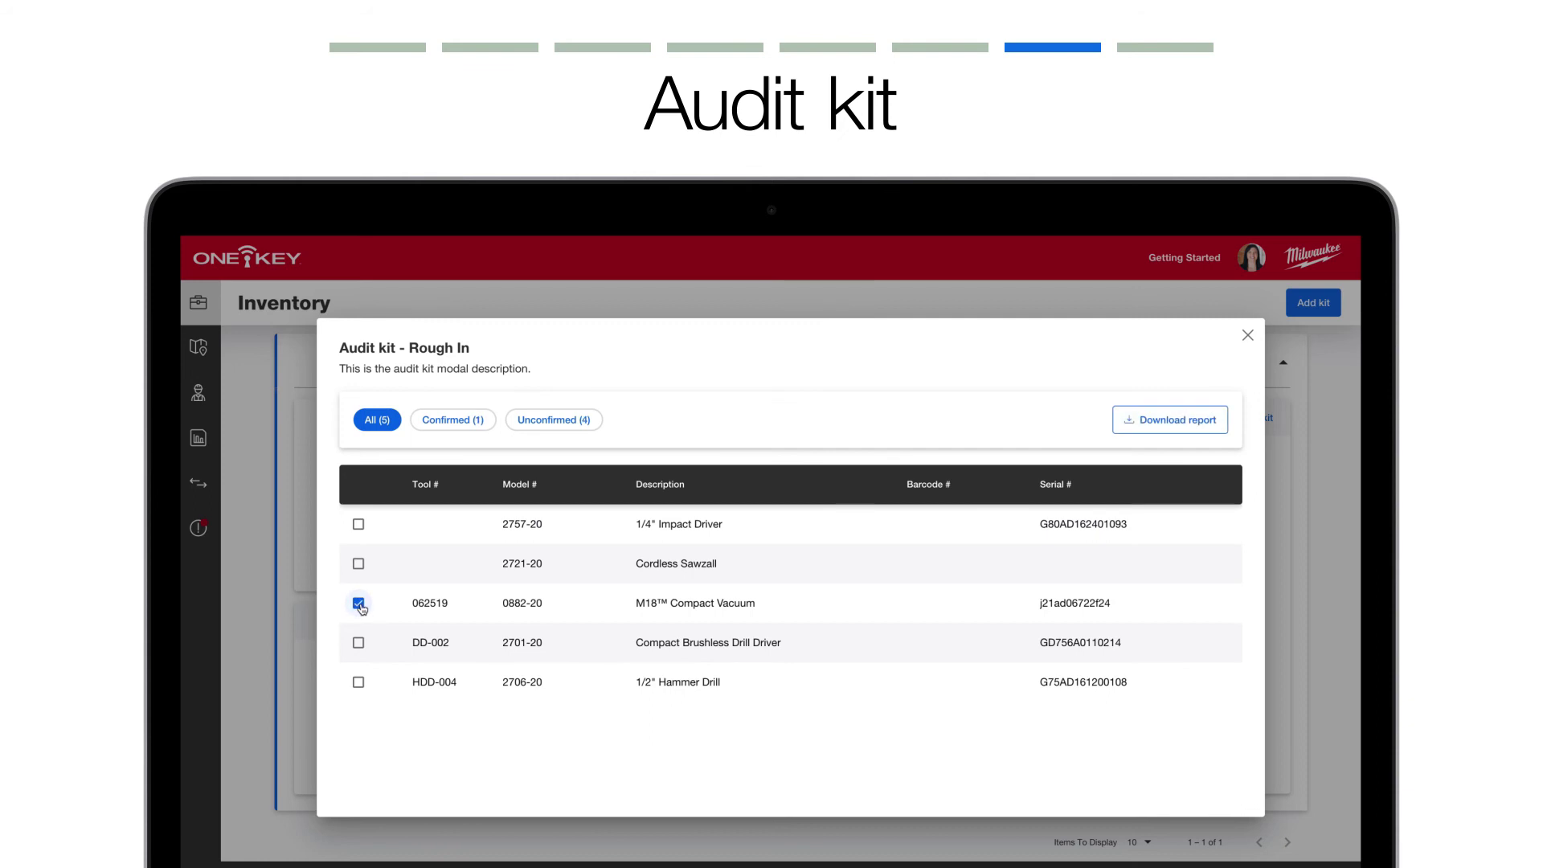
pyautogui.click(359, 643)
pyautogui.click(359, 683)
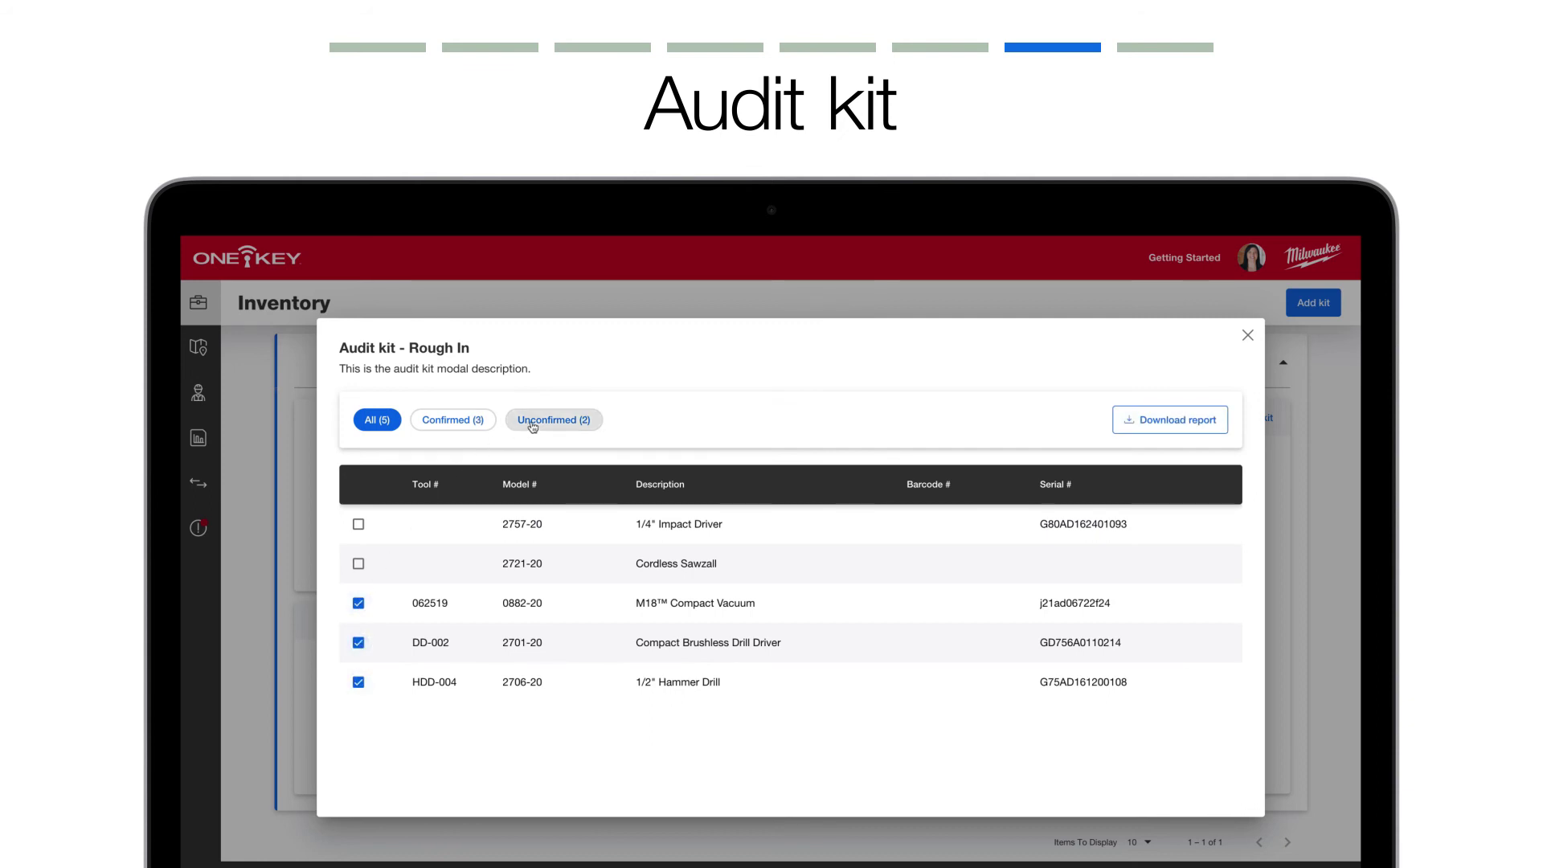
pyautogui.click(491, 424)
pyautogui.click(1175, 417)
pyautogui.press('Return')
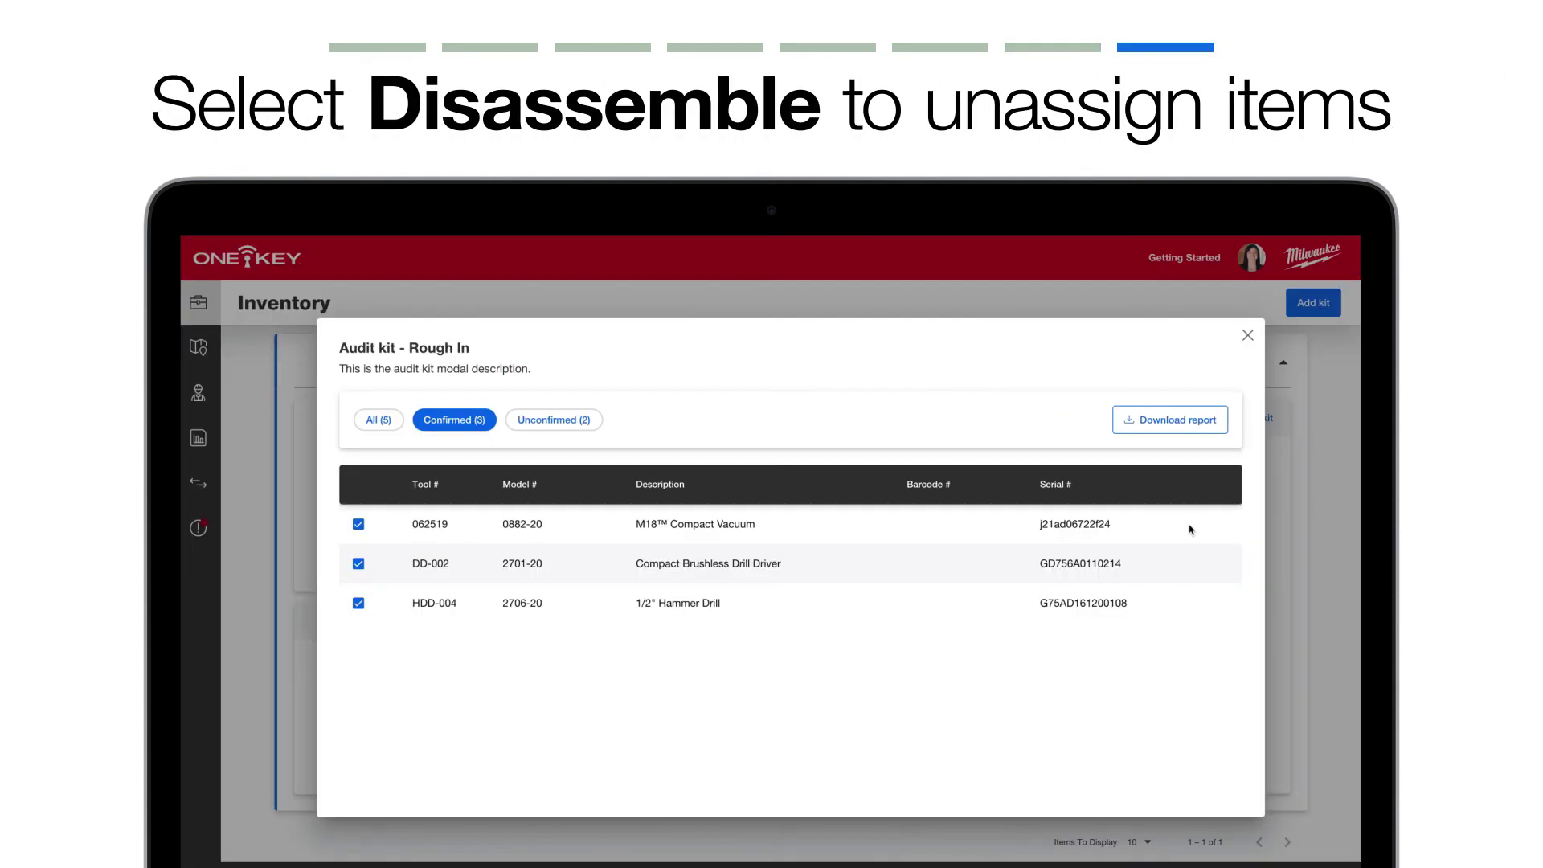
# - Close the audit and disassemble the Rough In kit, confirming in the dialog
pyautogui.click(1247, 336)
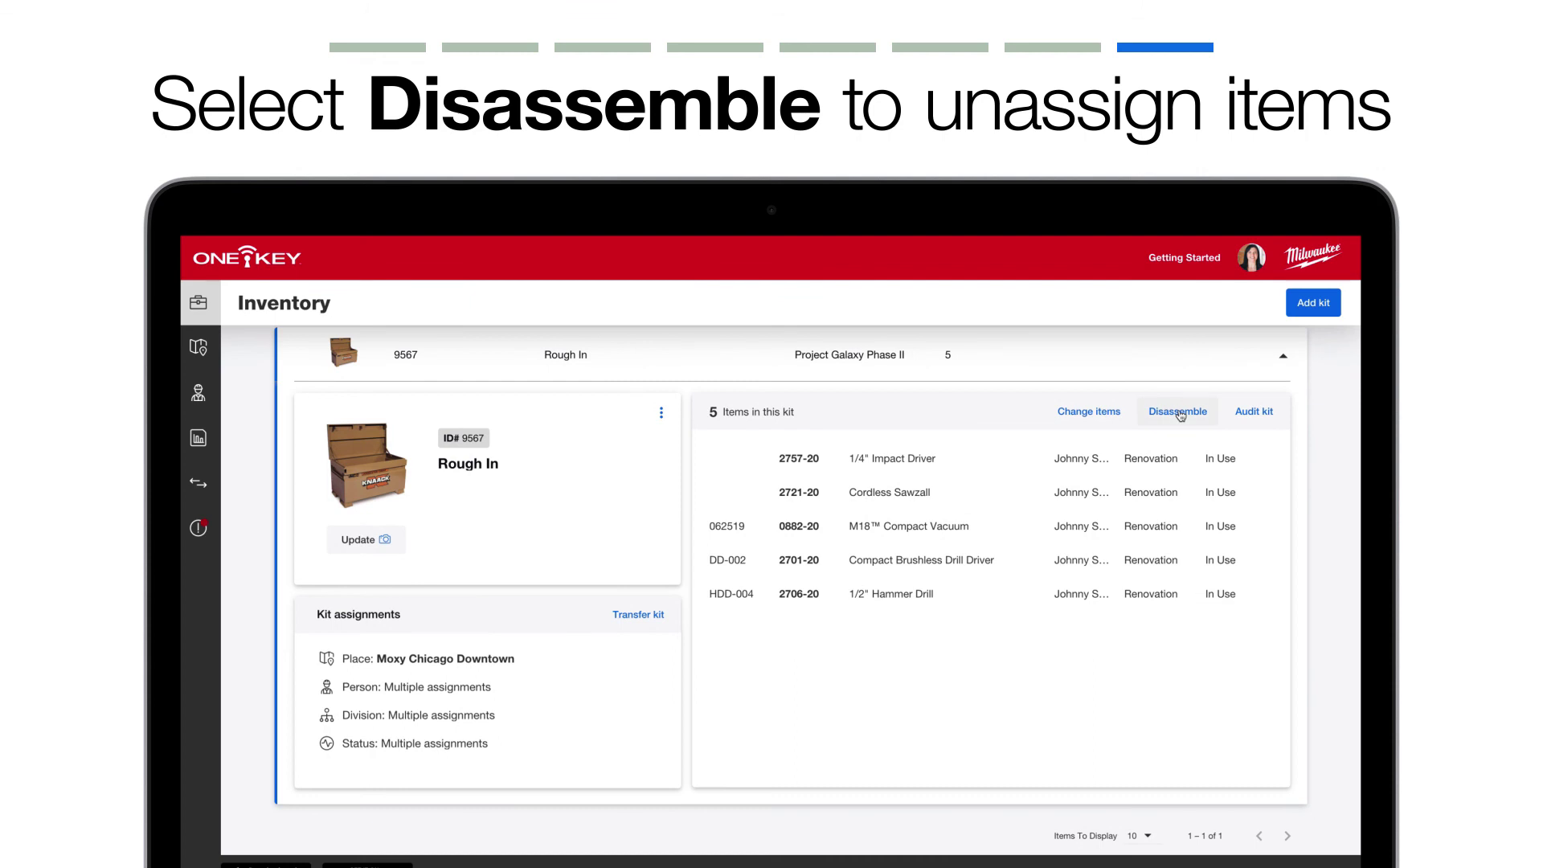
pyautogui.click(1180, 415)
pyautogui.click(922, 610)
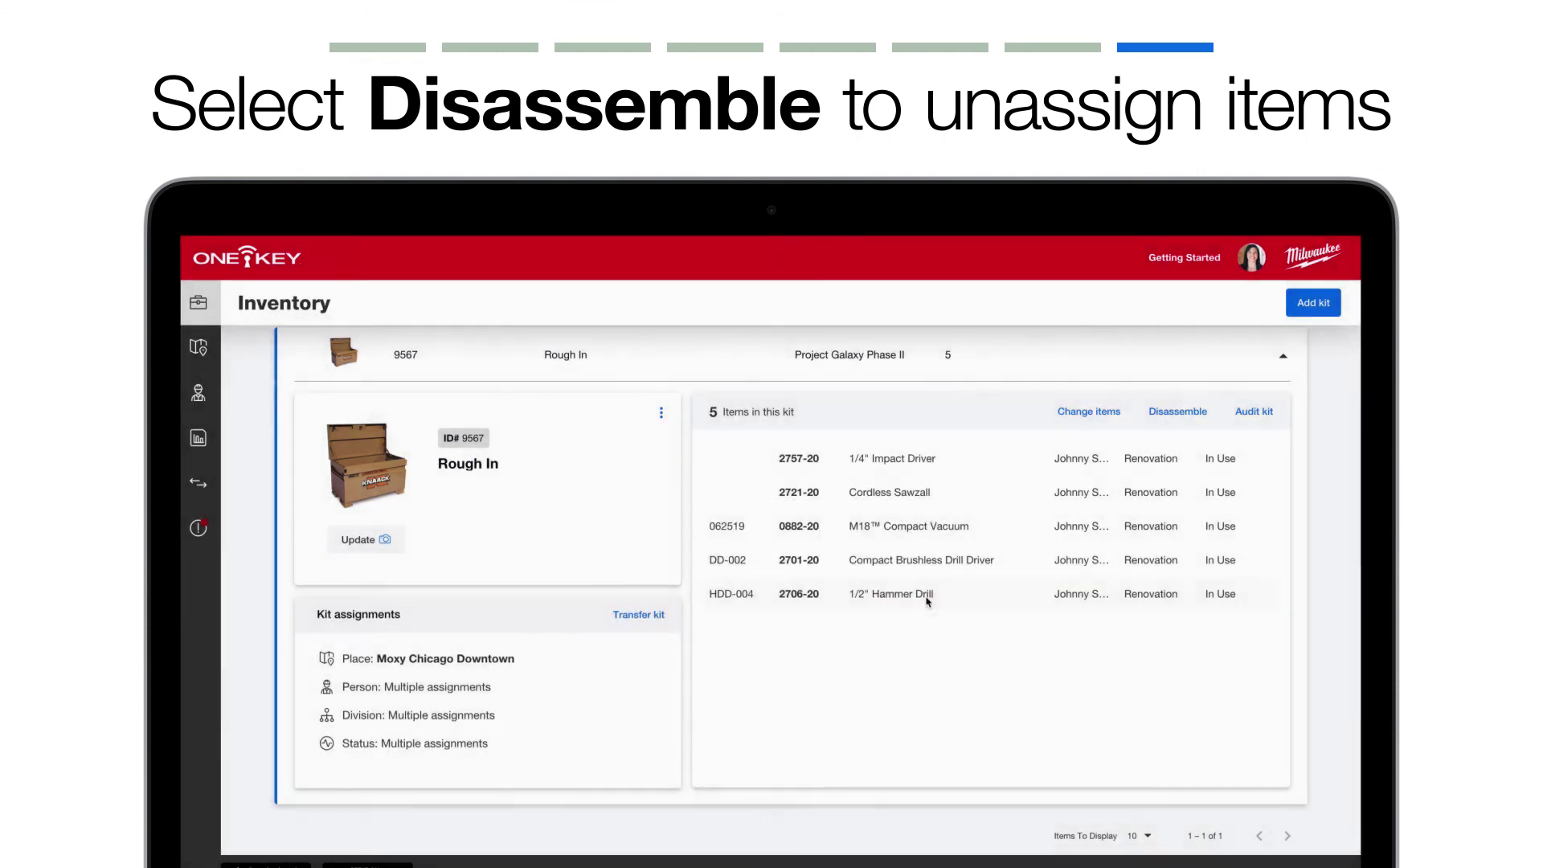